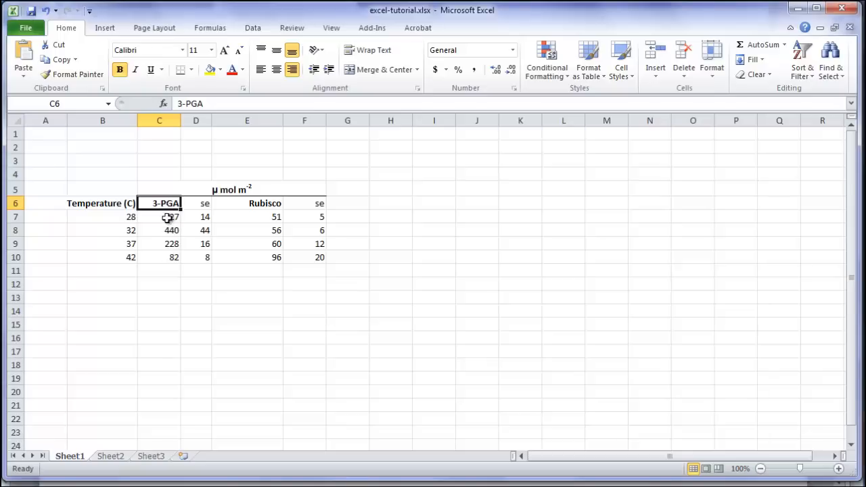
Insert a 2-D clustered column chart from the 3-PGA values in C7:C10
drag(157, 217, 150, 254)
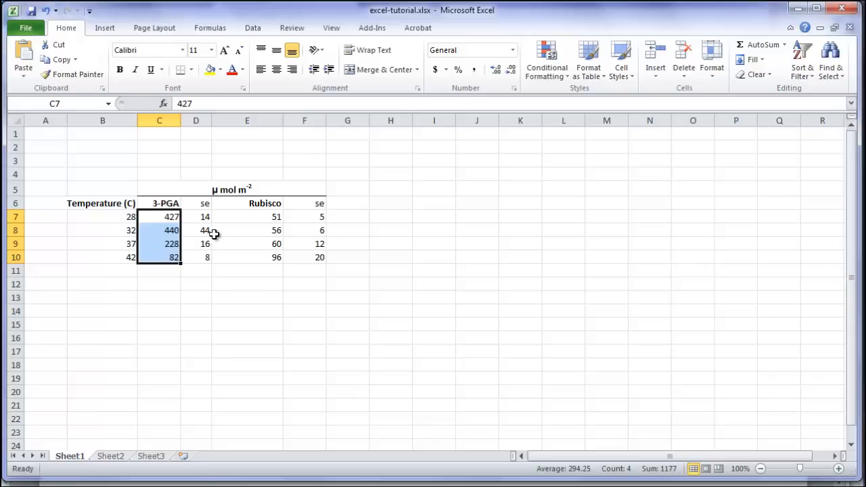
click(103, 28)
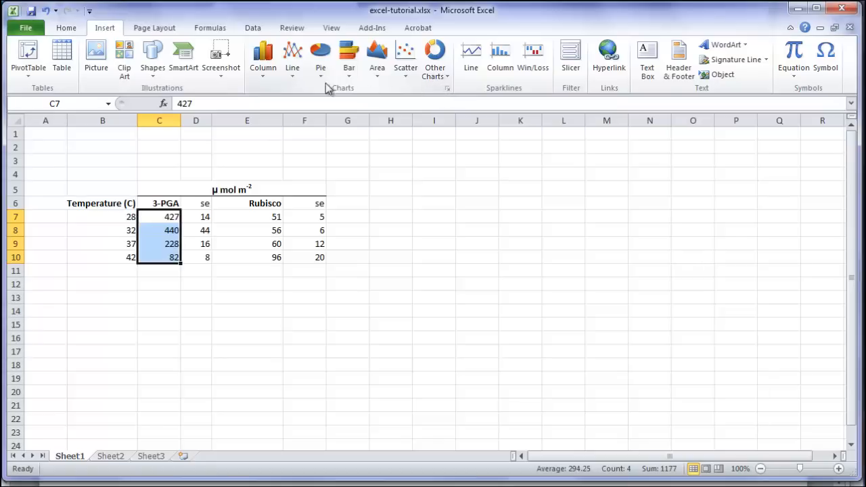
click(255, 74)
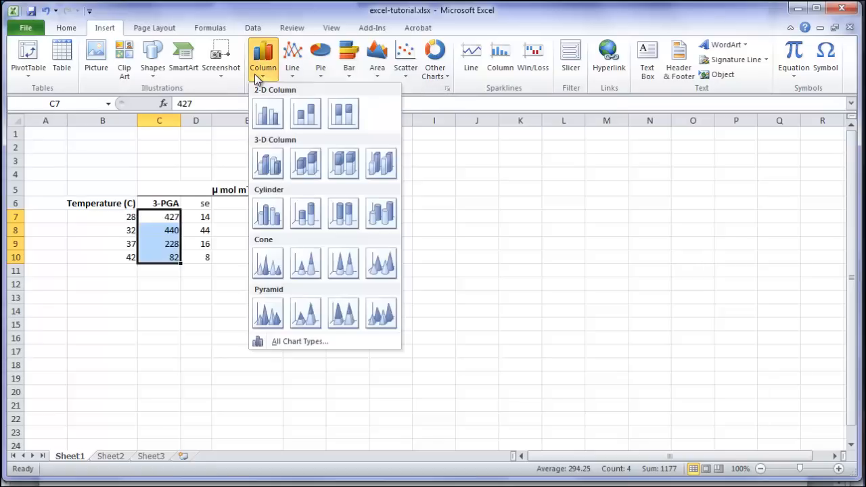
click(265, 117)
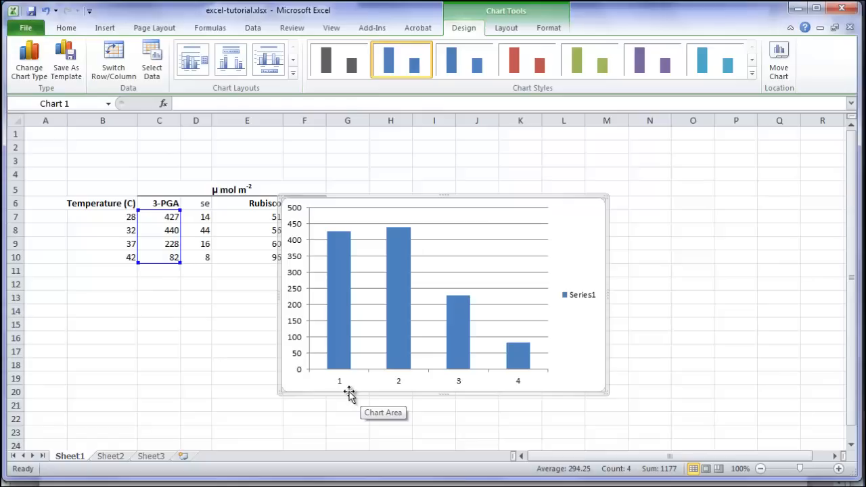
Set the chart's horizontal axis labels to the temperatures in B7:B10
click(150, 69)
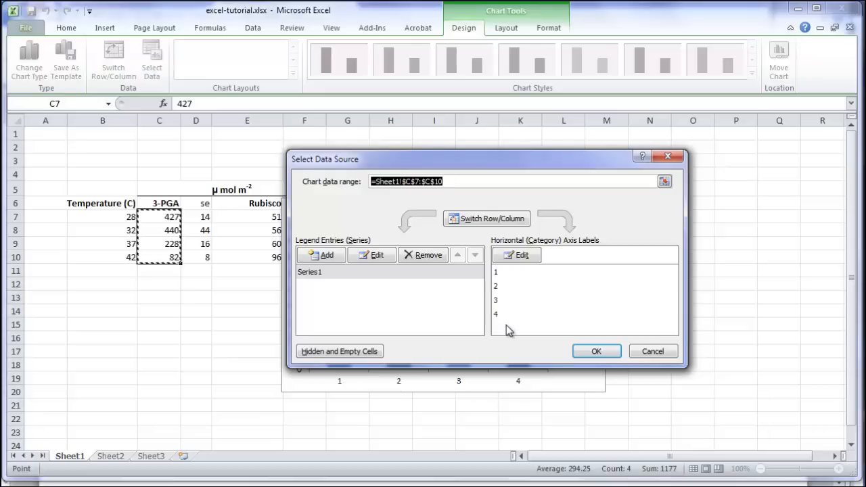
click(520, 256)
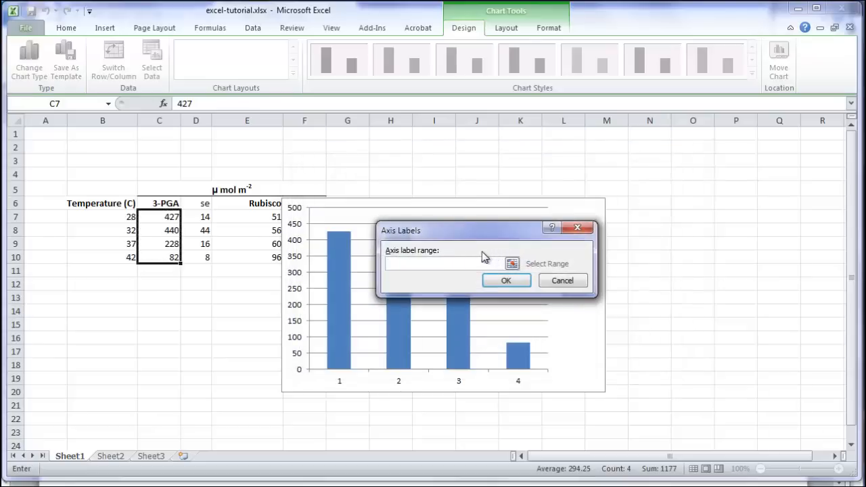
click(108, 216)
drag(109, 216, 96, 258)
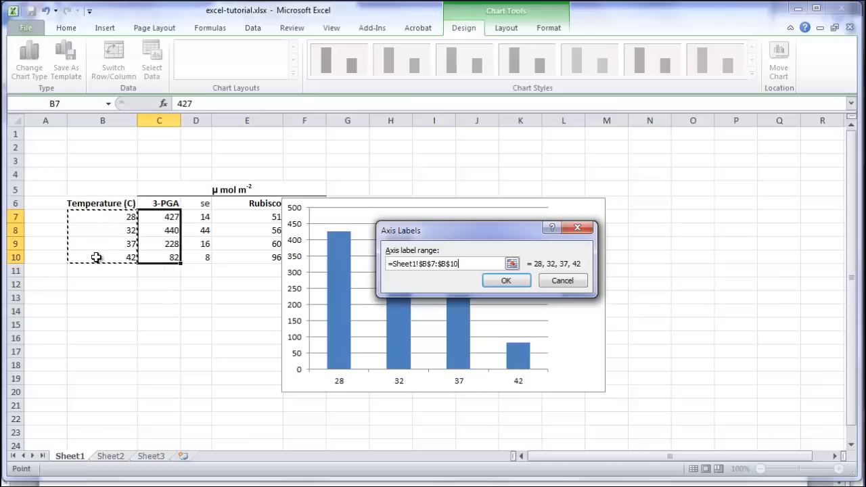
click(504, 282)
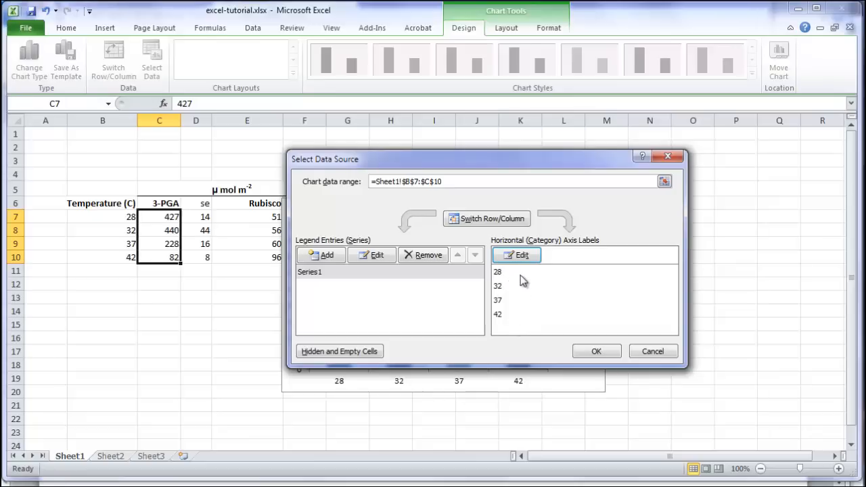
click(594, 352)
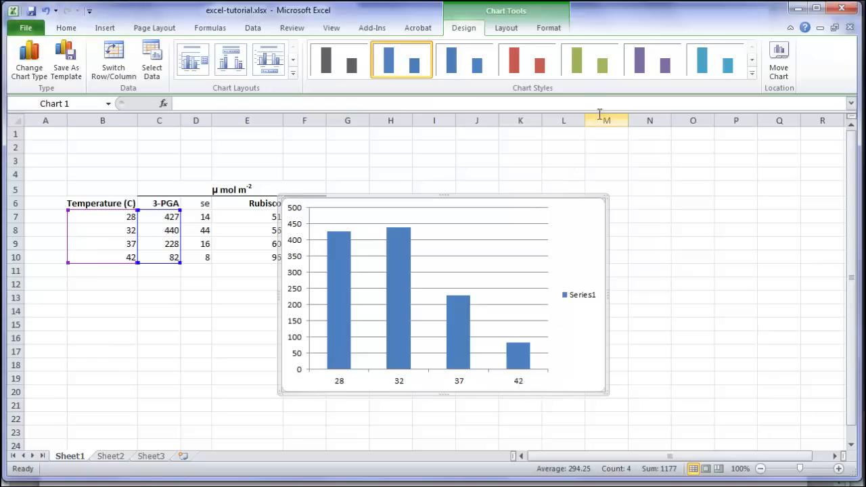
Add custom vertical error bars to the series, using the se cells D7:D10 as positive error values
click(508, 29)
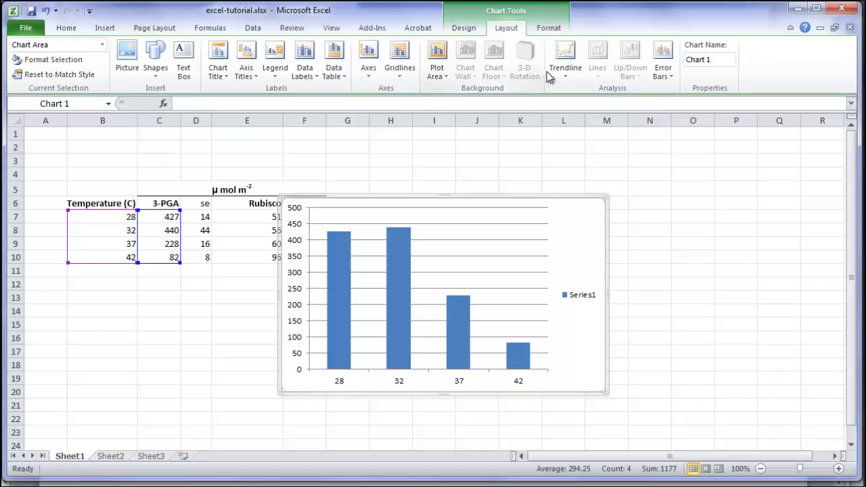
click(664, 76)
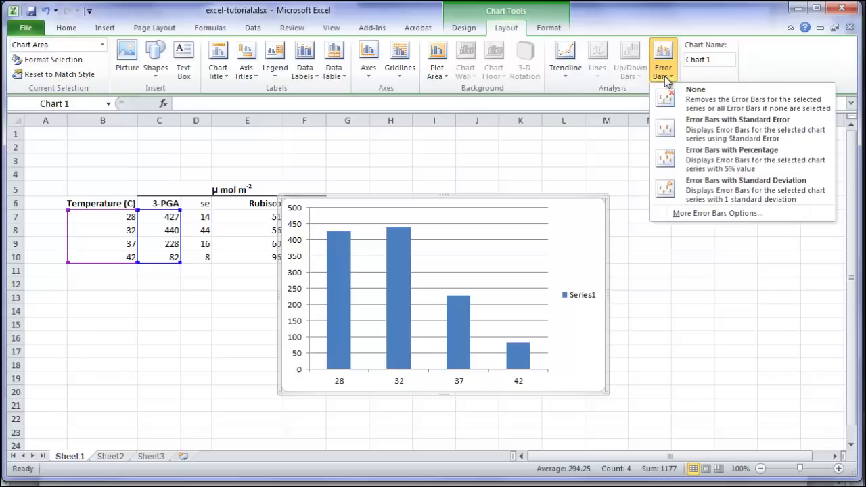
click(688, 213)
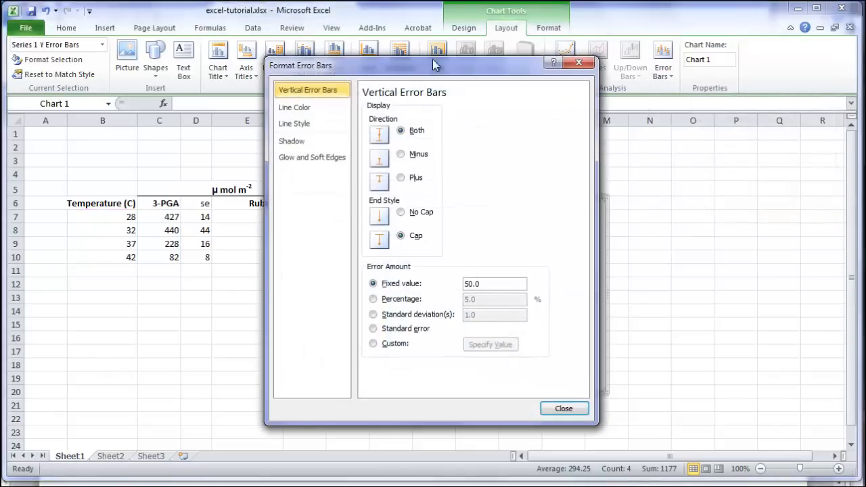
drag(401, 64, 471, 62)
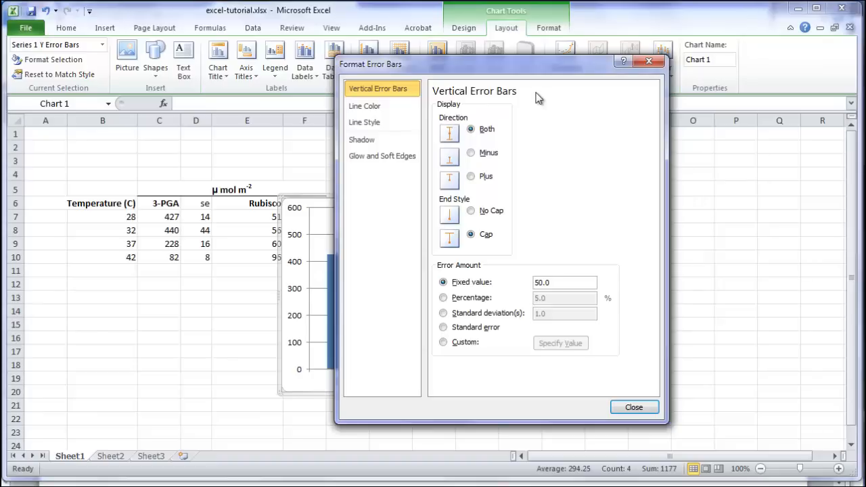
click(444, 343)
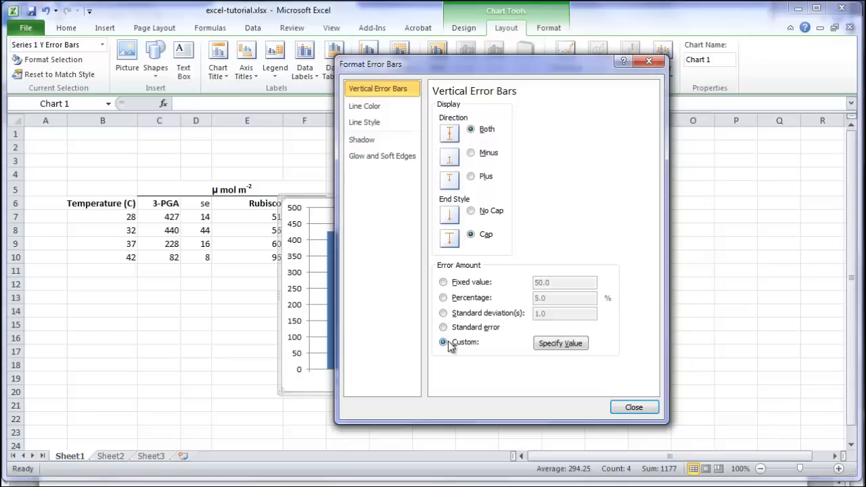
click(561, 343)
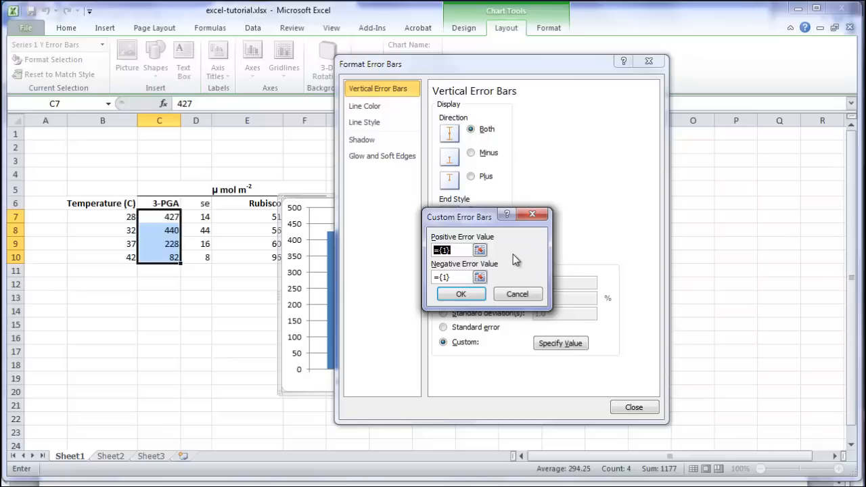
click(480, 251)
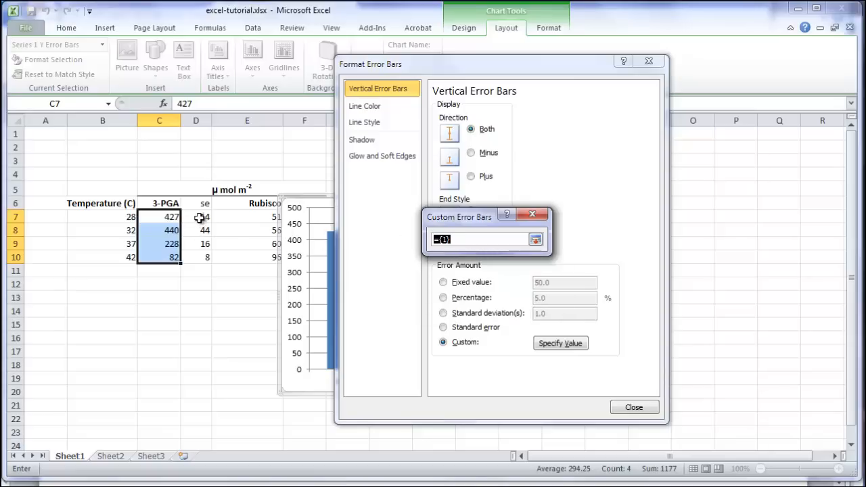
drag(198, 215, 193, 260)
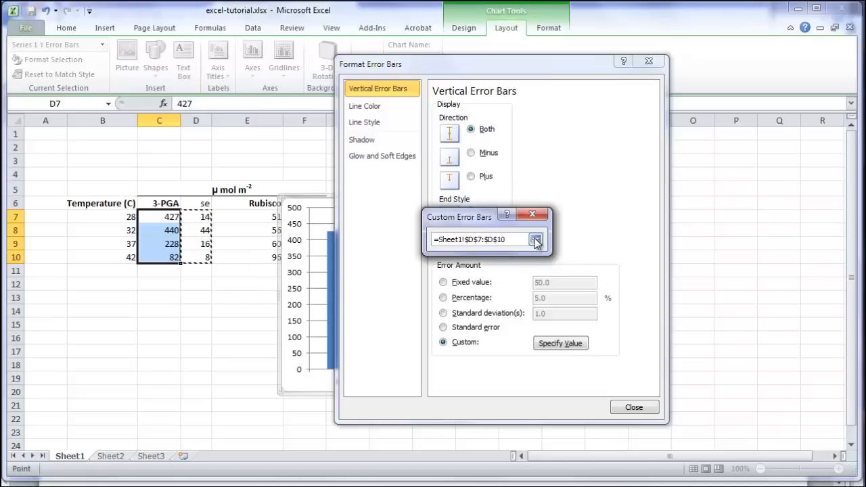
click(535, 240)
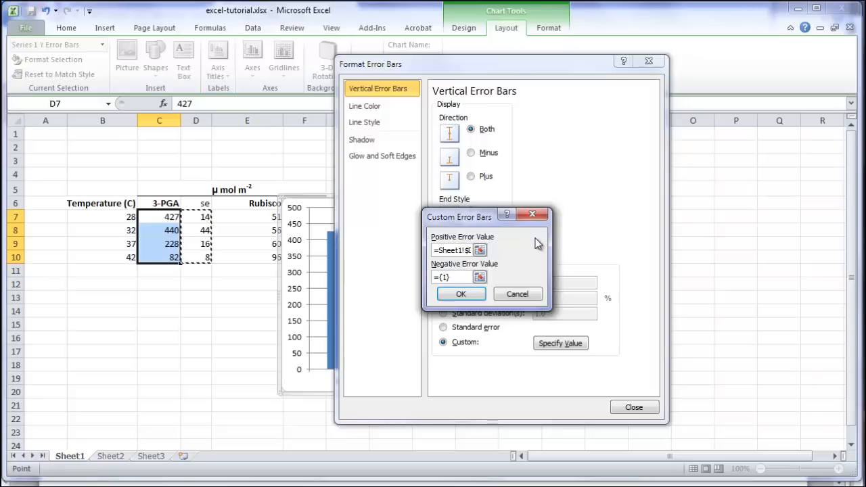
Set the negative error values to the se cells D7:D10 as well and close the error bar settings
click(479, 278)
drag(204, 219, 205, 257)
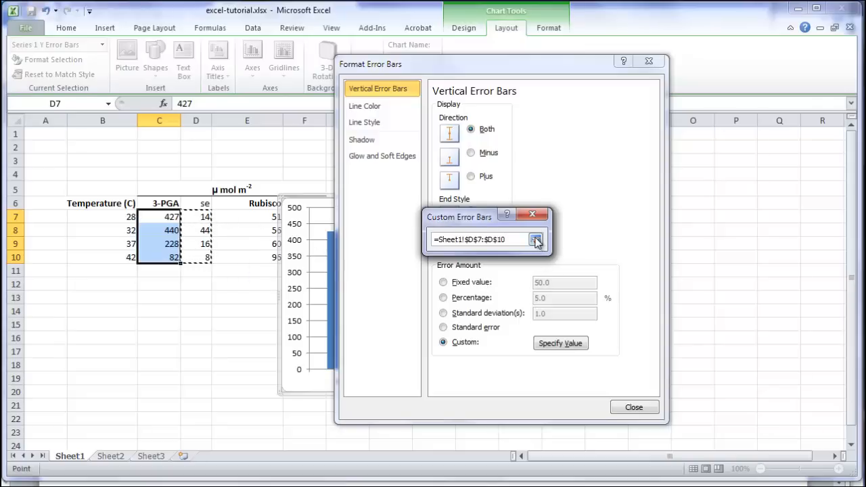
click(536, 240)
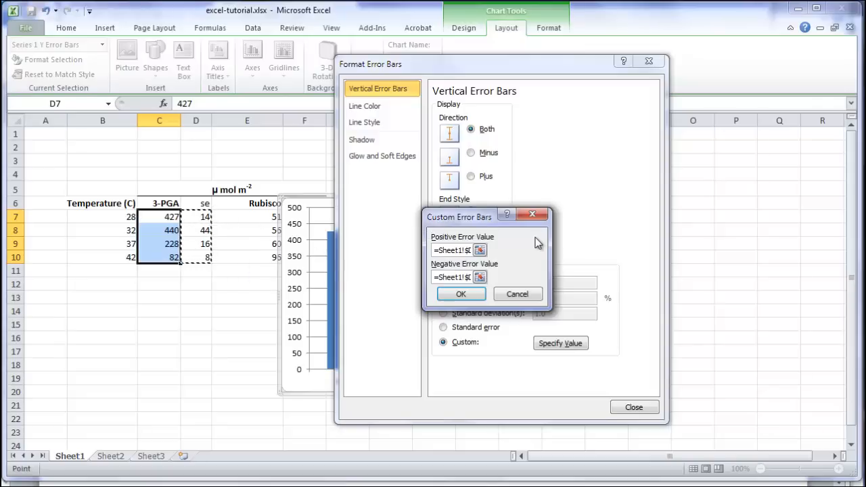
click(464, 295)
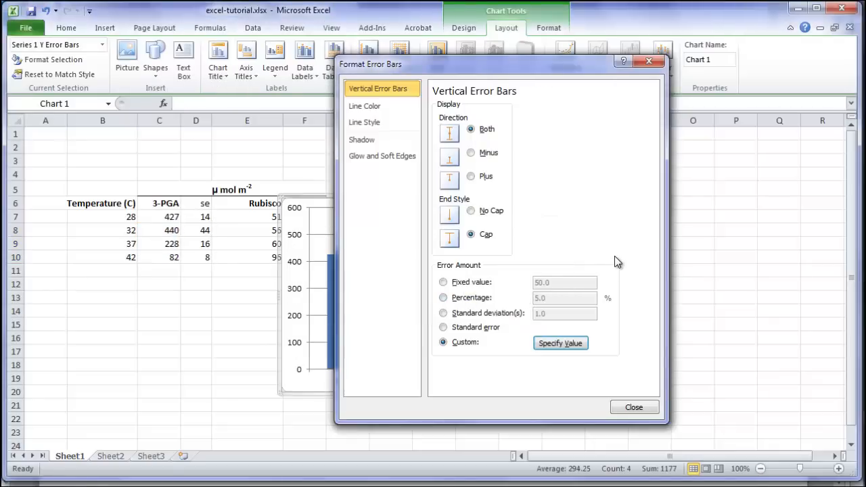
click(634, 408)
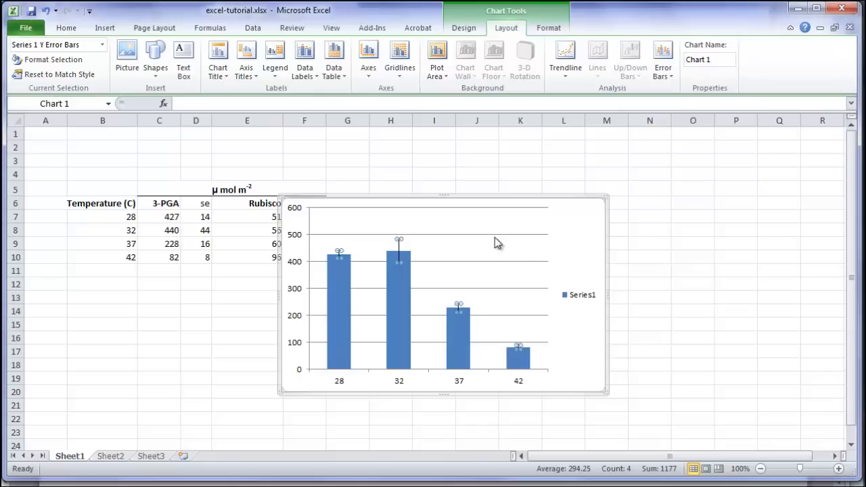
Move the chart further right beside the data table
drag(403, 195, 489, 192)
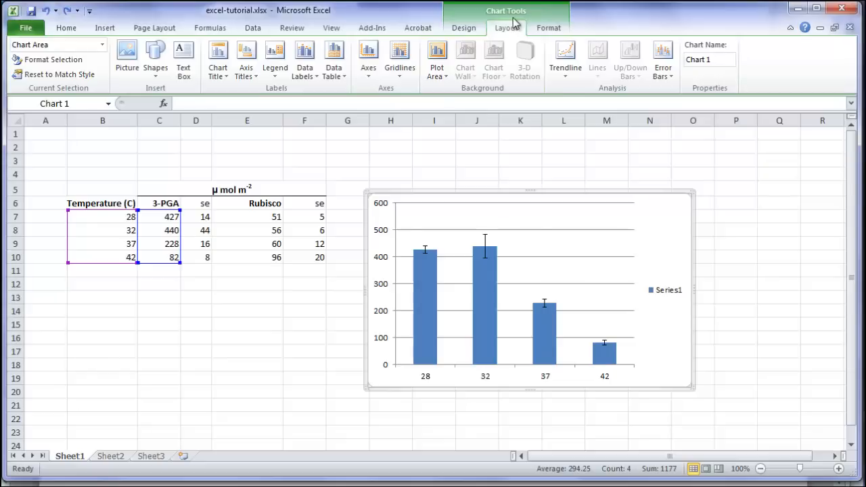
click(469, 30)
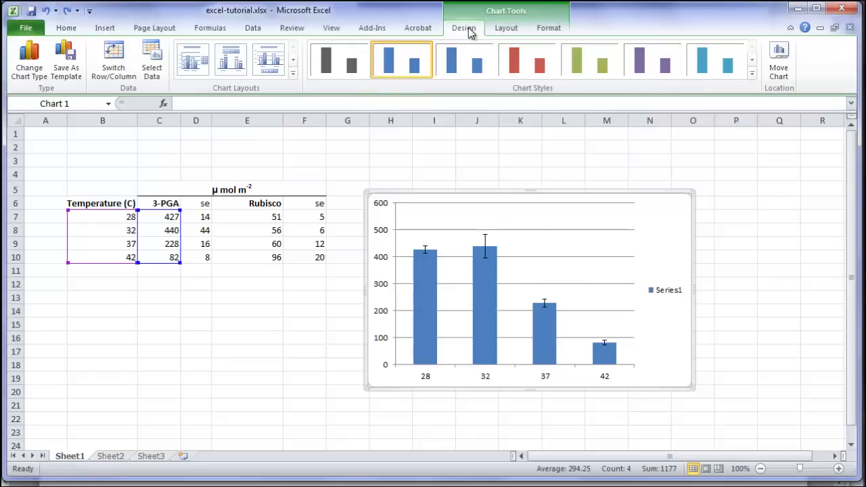
Add a second chart series named Rubisco with values from E7:E10
click(151, 59)
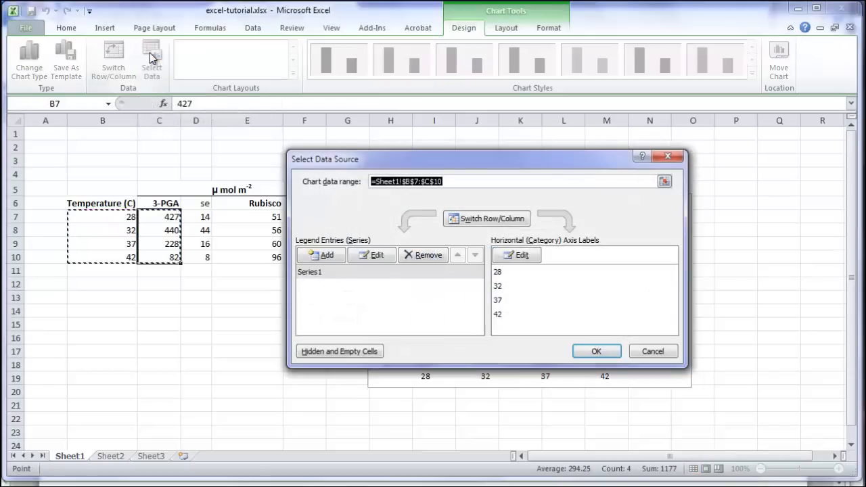
click(329, 258)
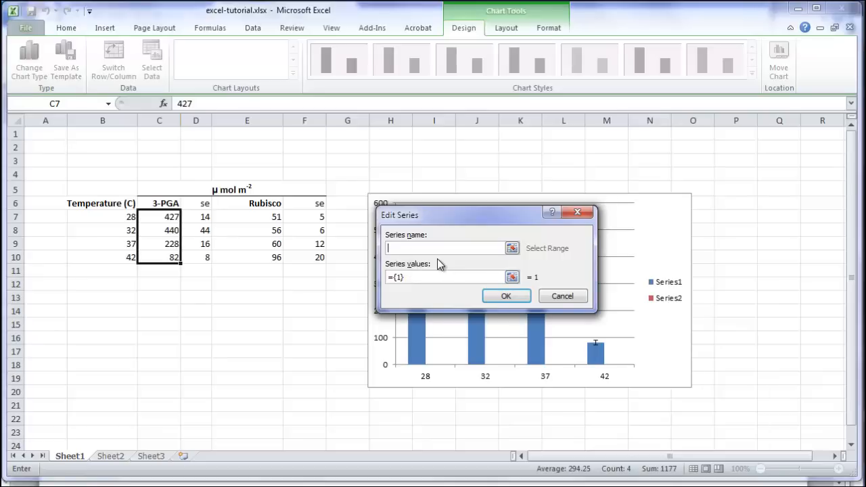
text(Rubisco)
click(512, 278)
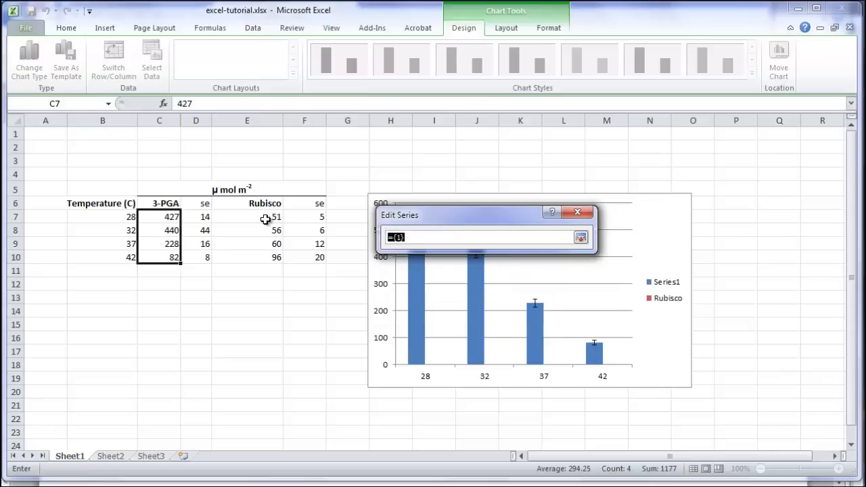
drag(265, 218, 259, 252)
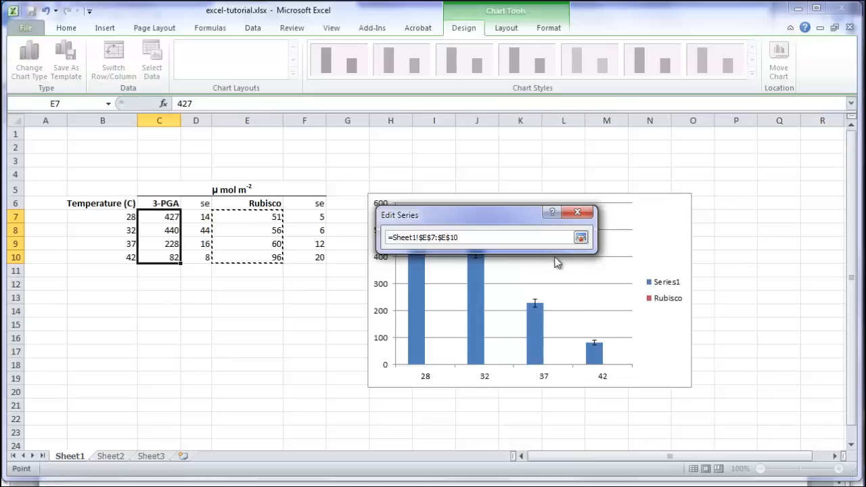
click(580, 237)
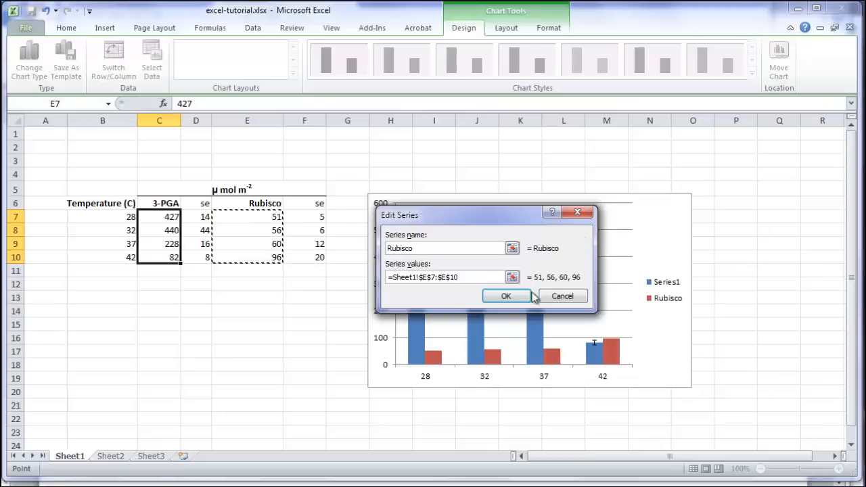
click(508, 298)
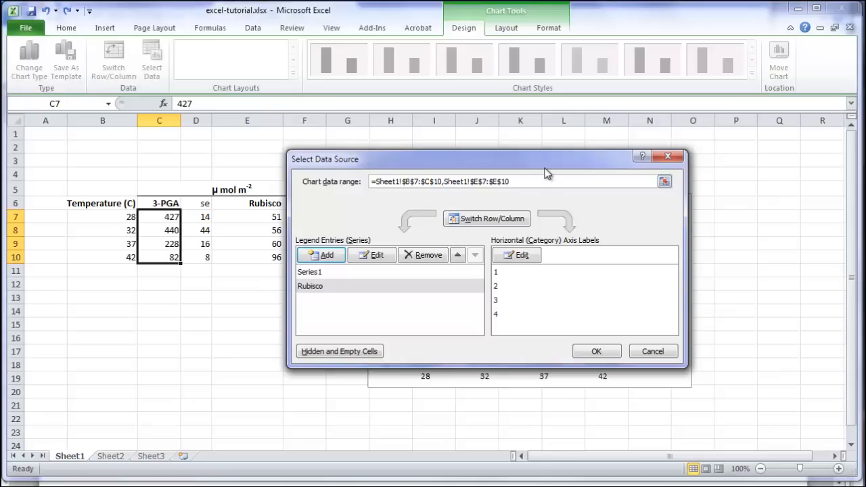
Set the Rubisco series' horizontal axis labels to the temperatures in B7:B10
click(525, 258)
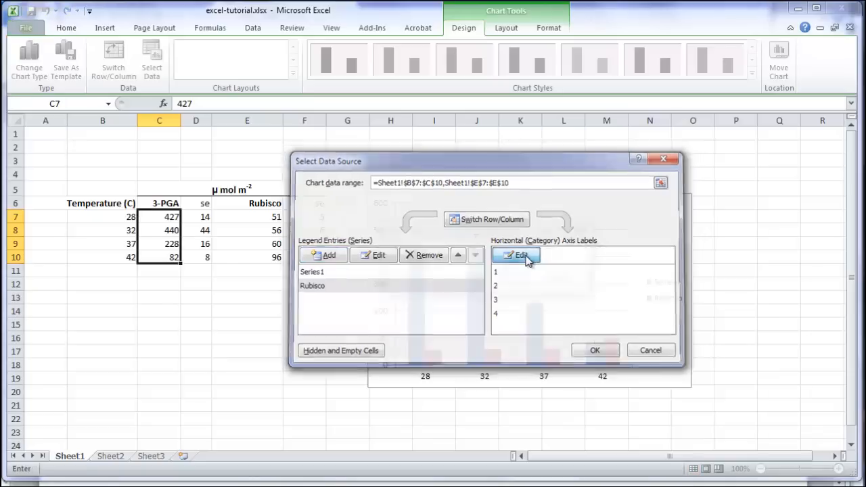
click(513, 261)
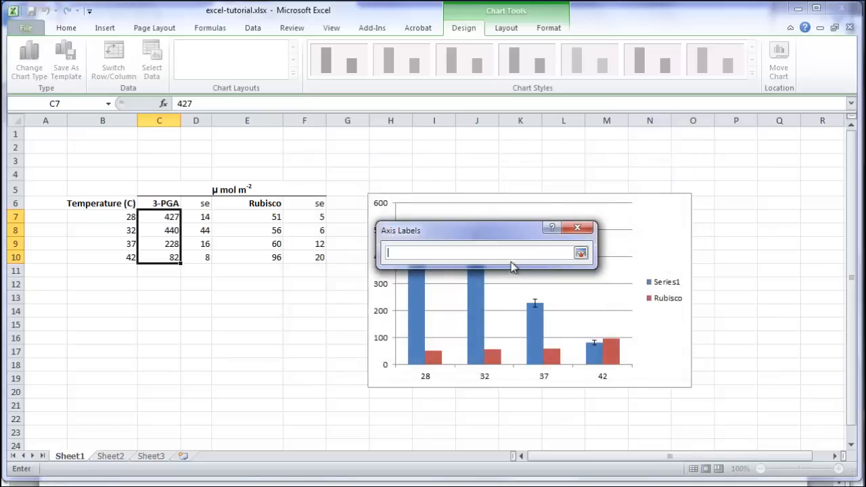
drag(127, 218, 110, 257)
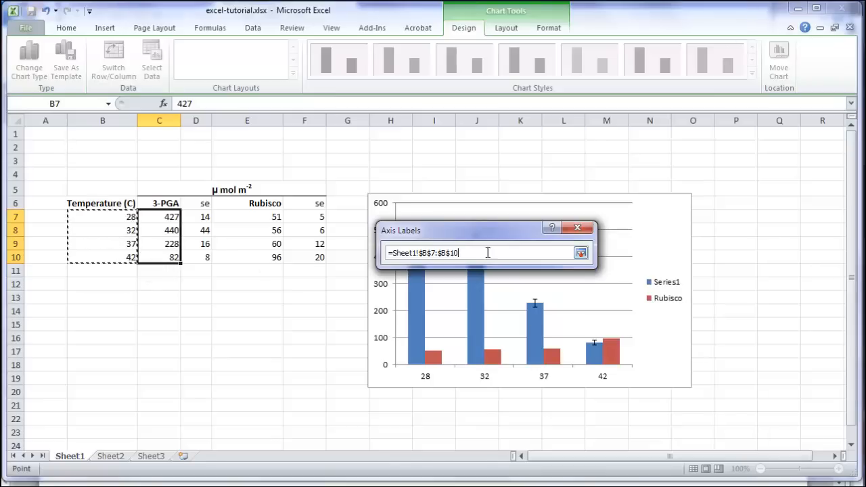
click(581, 253)
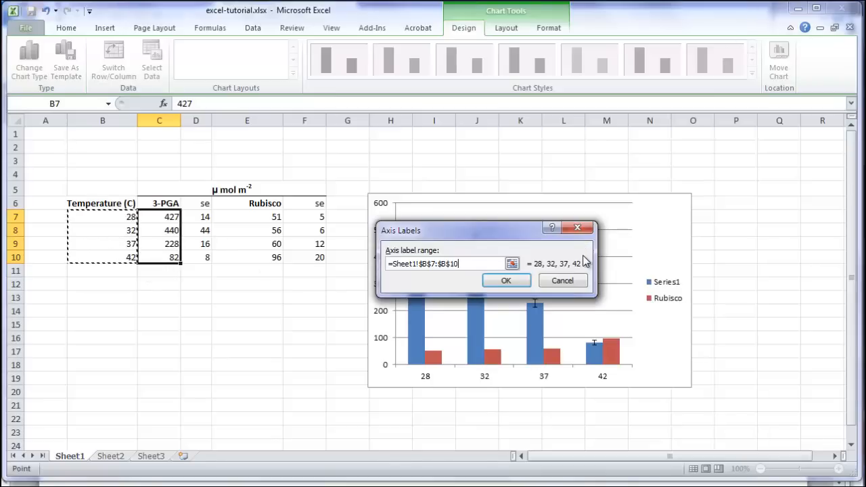
click(507, 281)
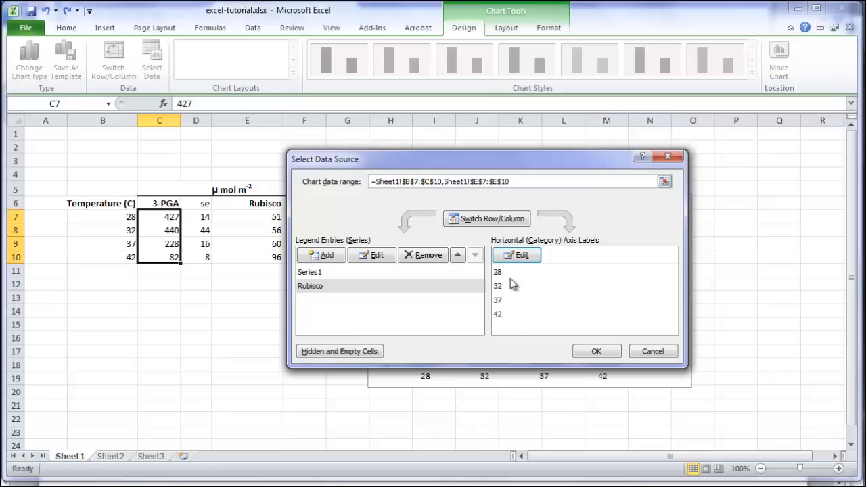
Rename the first chart series to 3-PGA +/- se and close the data source settings
click(306, 273)
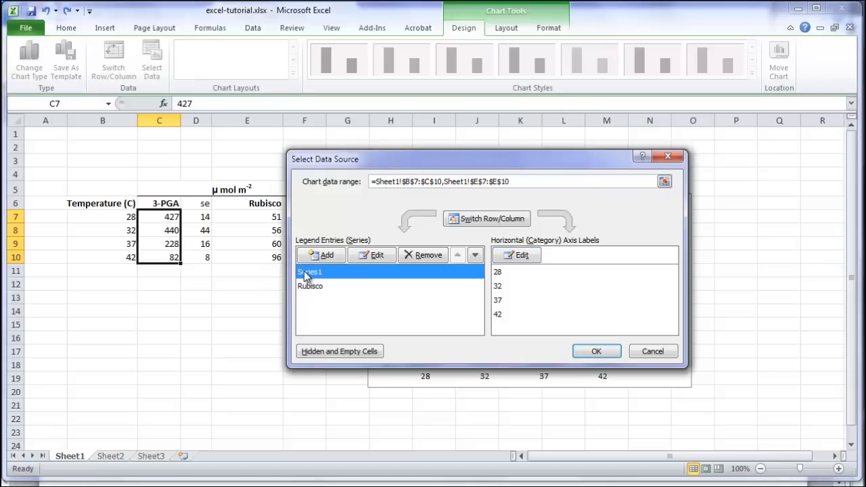
click(375, 257)
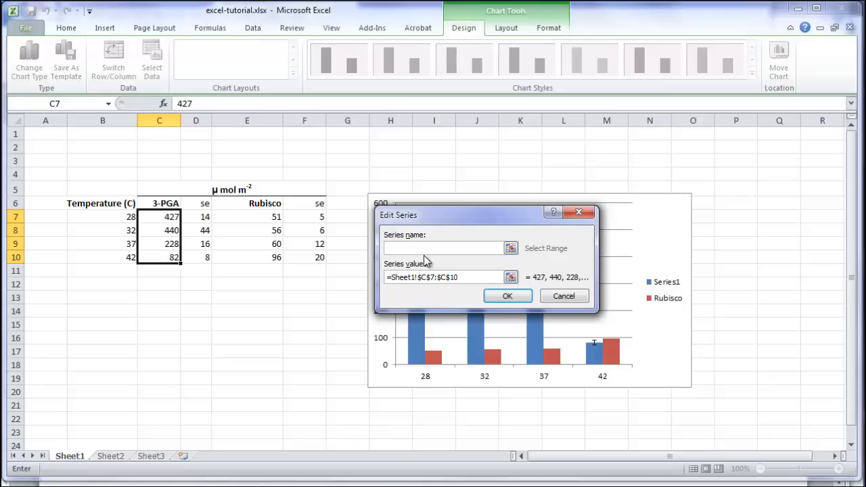
text(3-PGA +/- se)
click(518, 297)
click(592, 350)
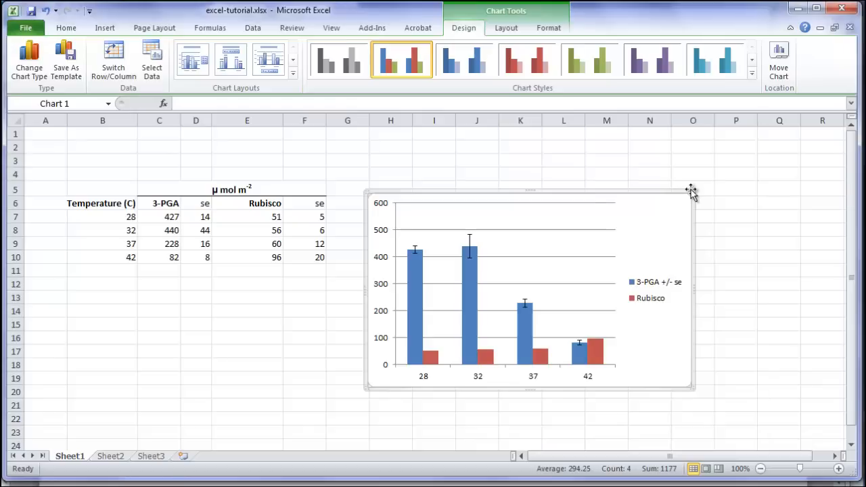
Add vertical error bars to the Rubisco series and choose a custom error amount
click(507, 30)
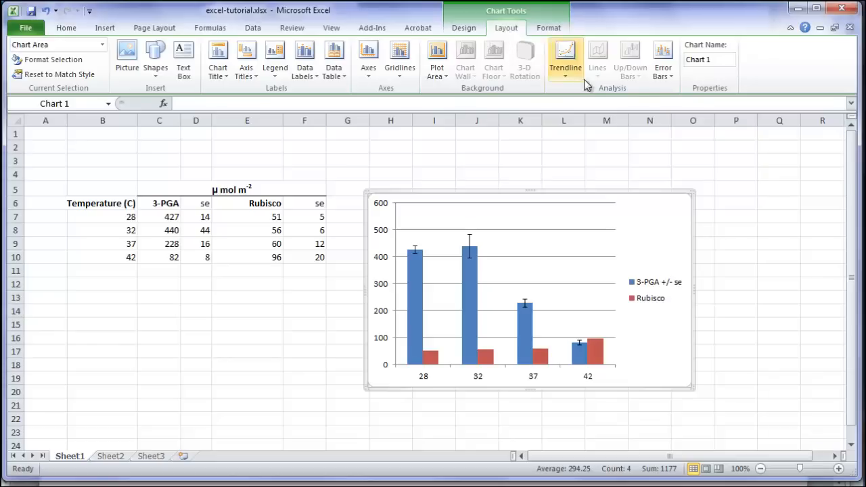
click(672, 79)
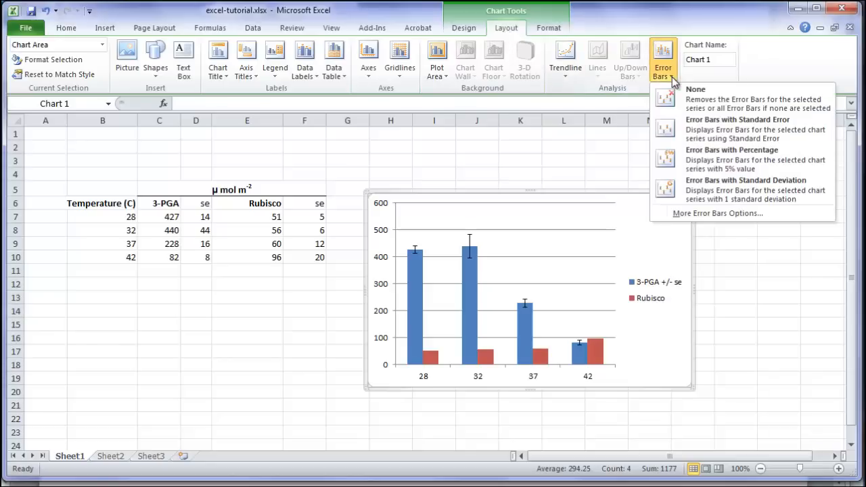
click(699, 215)
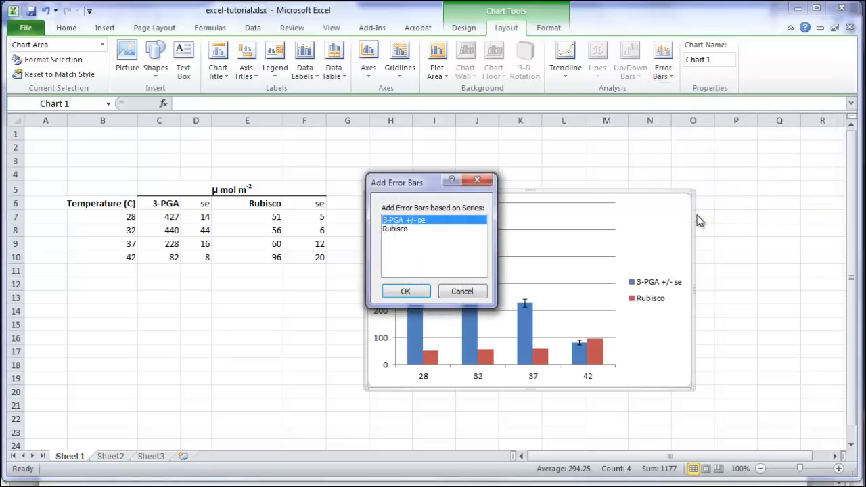
click(396, 229)
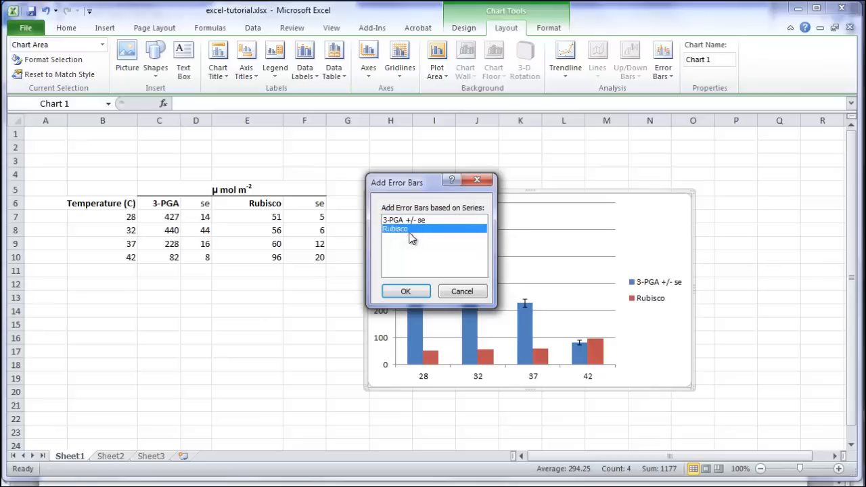
click(406, 292)
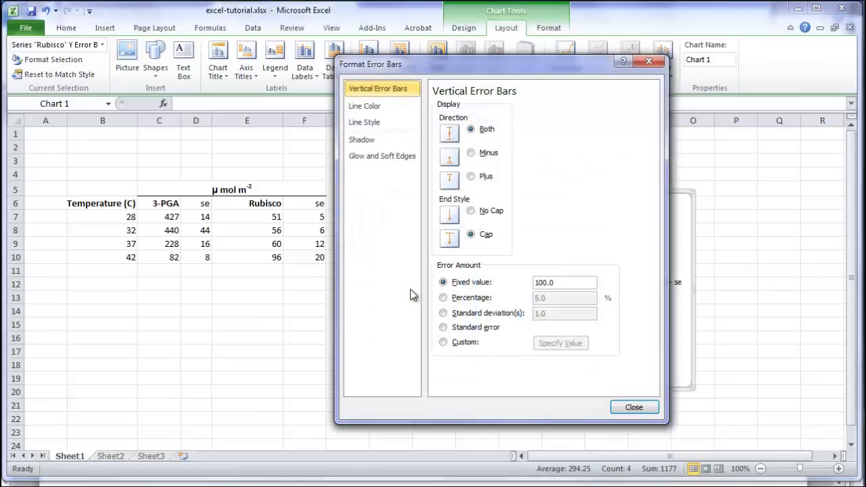
click(444, 344)
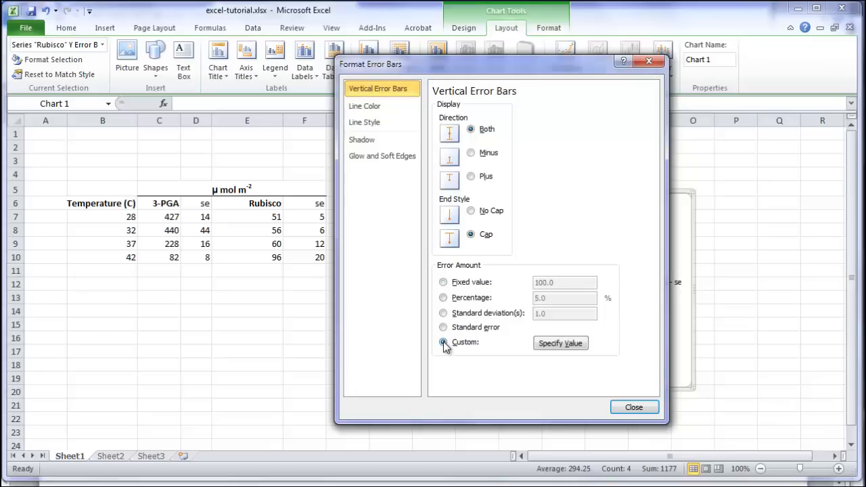
Set the positive error values for the Rubisco error bars to the se cells F7:F10
click(561, 344)
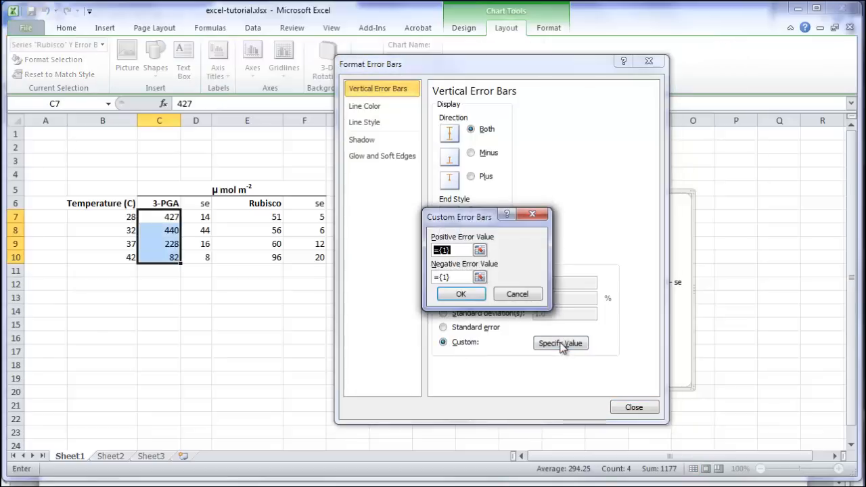
click(480, 250)
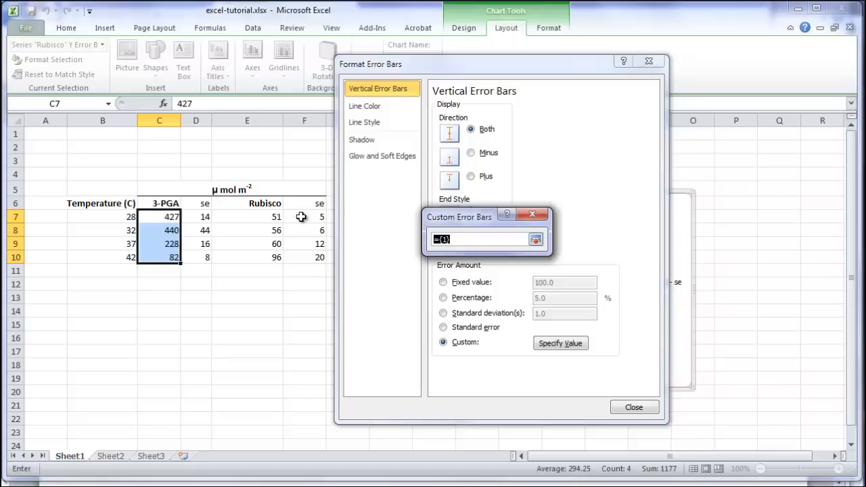
drag(304, 217, 303, 259)
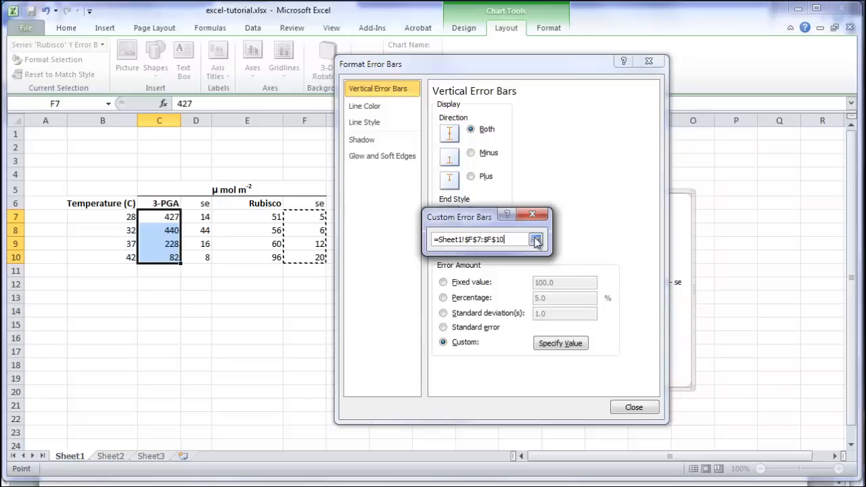
click(535, 239)
Set the negative error values to the se cells F7:F10 as well and close the error bar settings
click(478, 279)
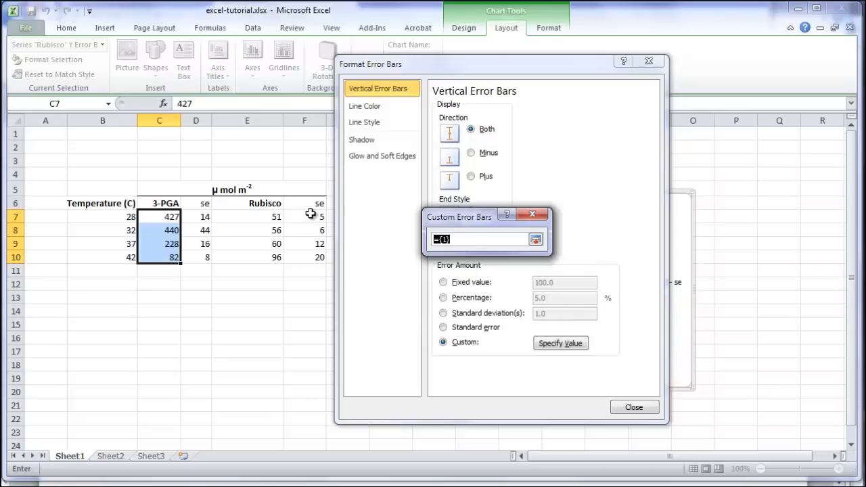
drag(305, 215, 304, 259)
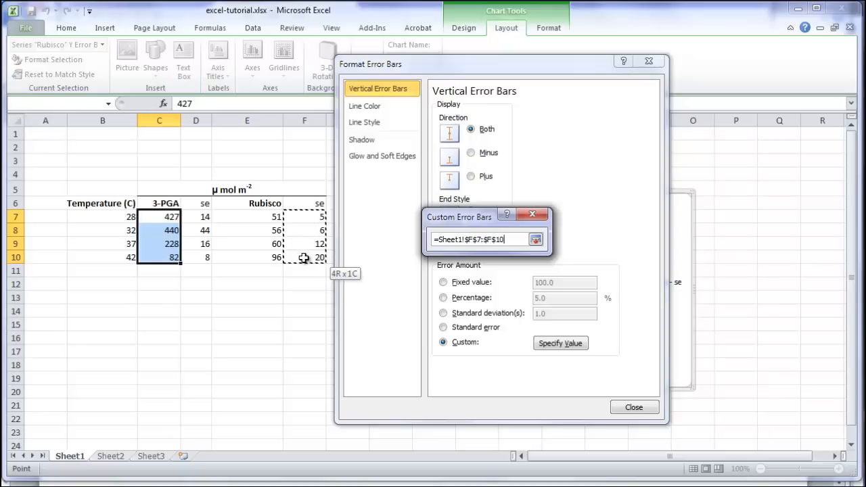
click(535, 239)
click(465, 295)
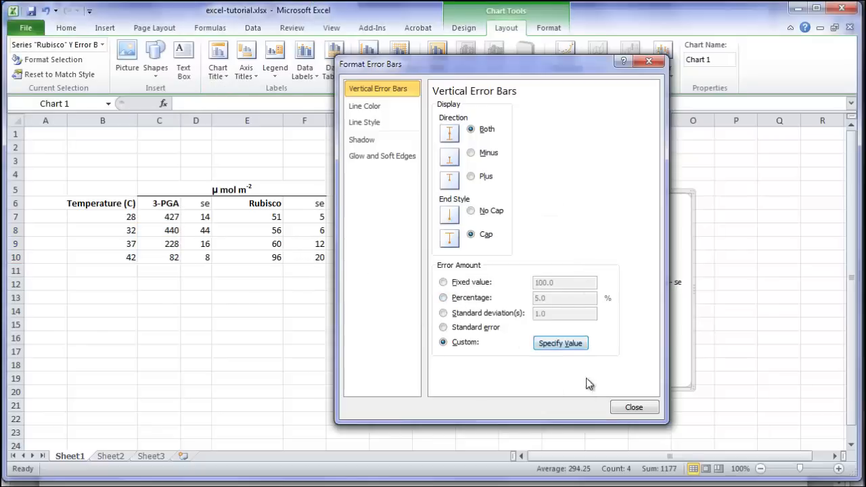
click(633, 408)
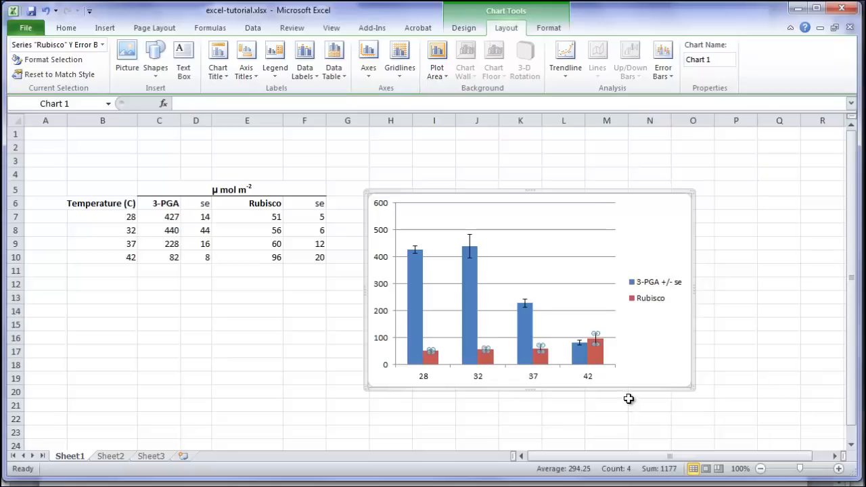
Remove the chart's primary horizontal gridlines
click(605, 192)
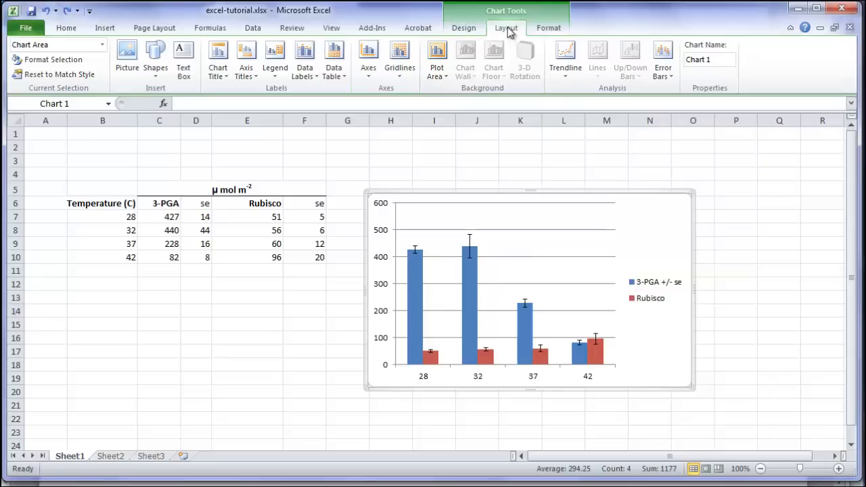
click(400, 76)
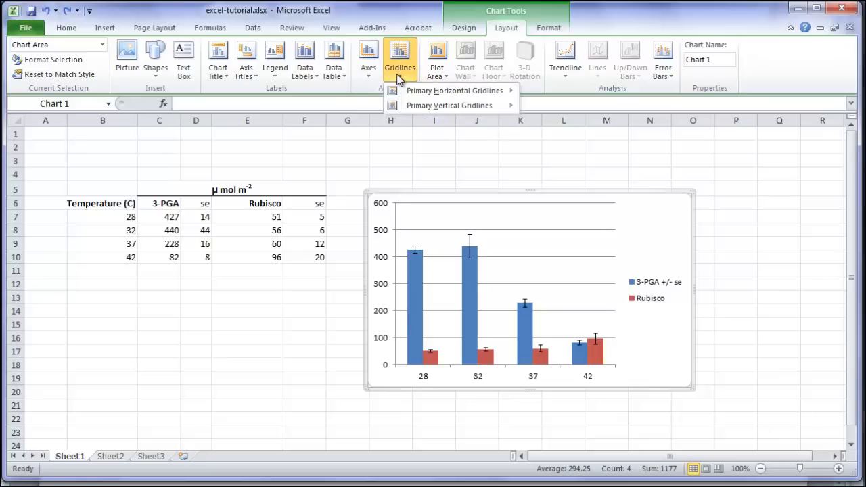
mouse_move(411, 97)
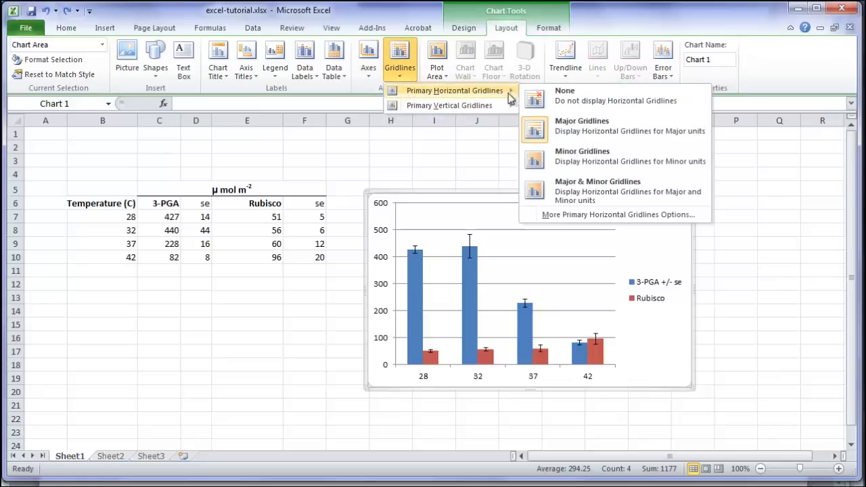
click(577, 98)
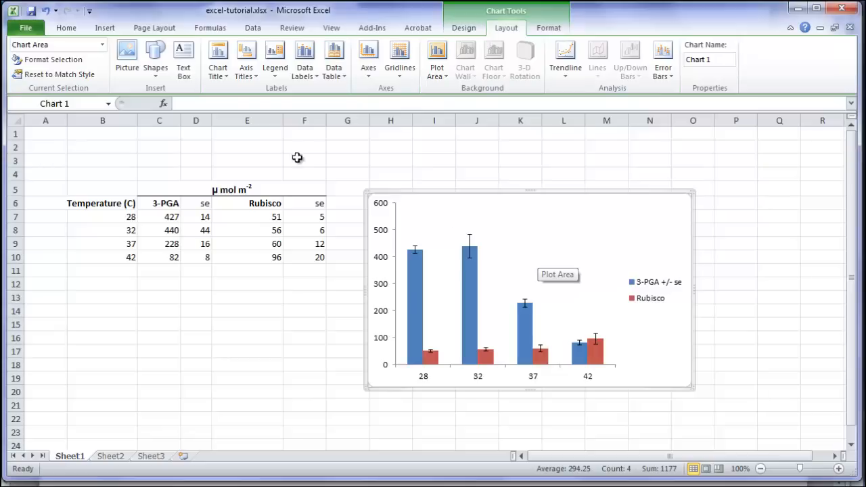
click(46, 12)
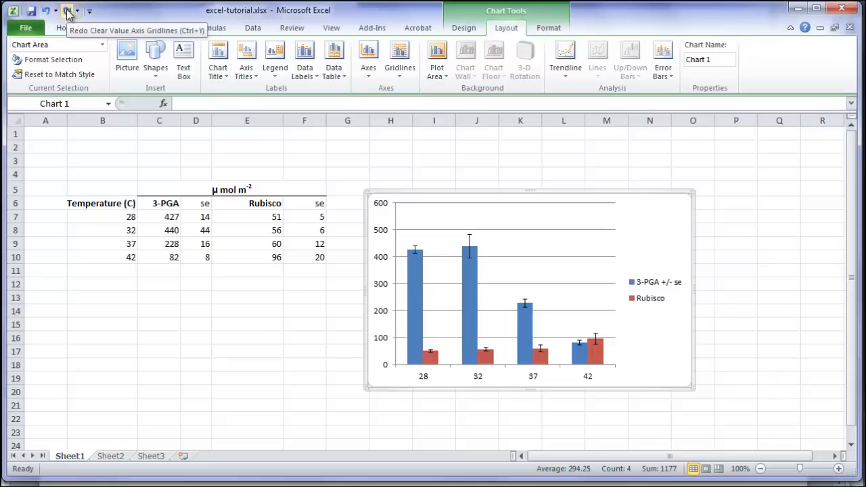
click(68, 12)
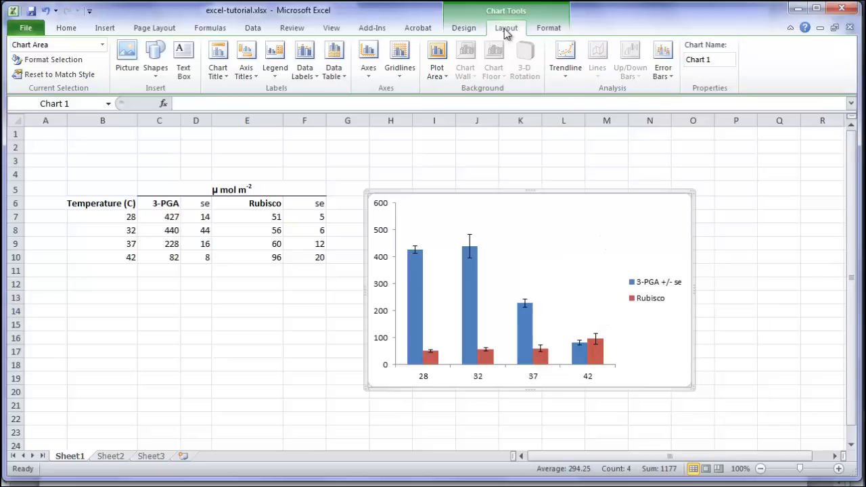
Overlay the legend at the right of the chart and move it up into the empty area above the bars
click(275, 78)
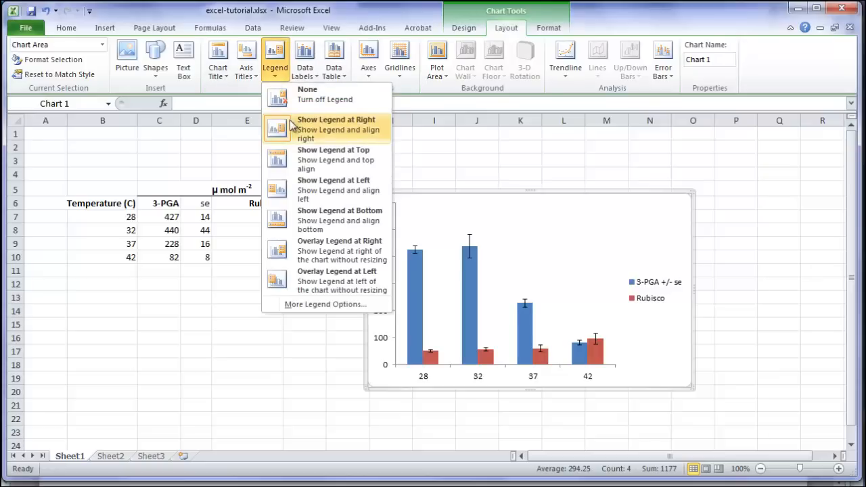
click(281, 253)
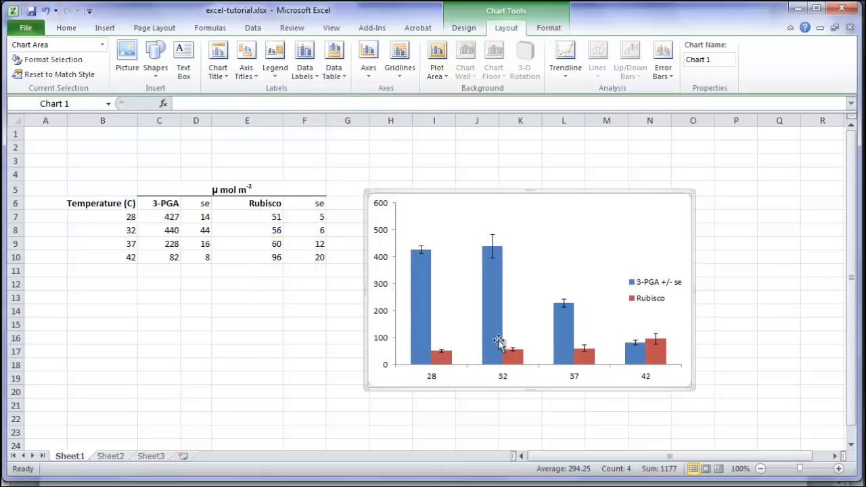
click(649, 305)
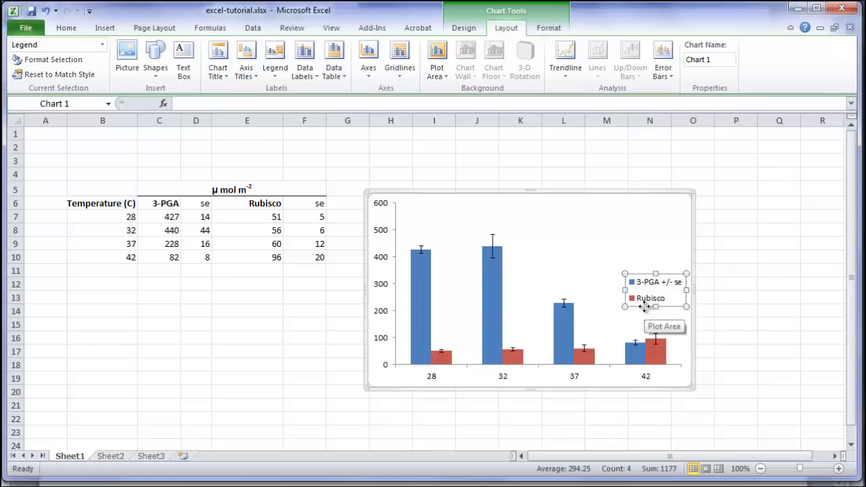
drag(644, 306, 575, 252)
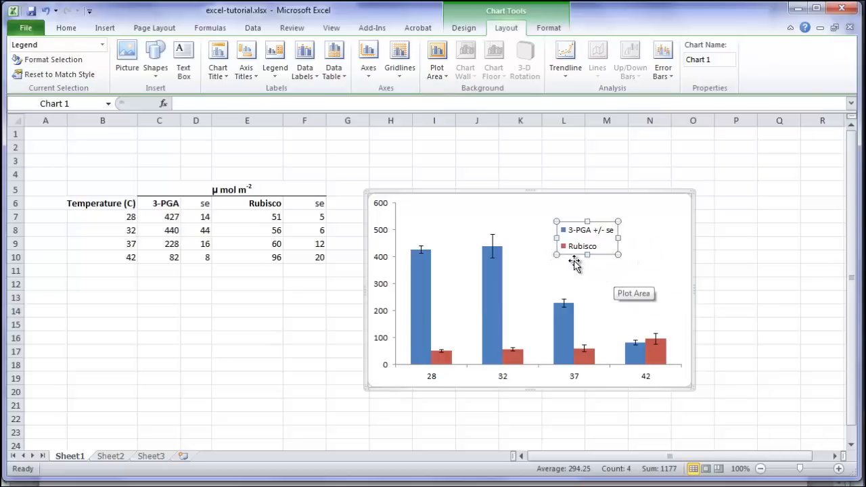
click(720, 214)
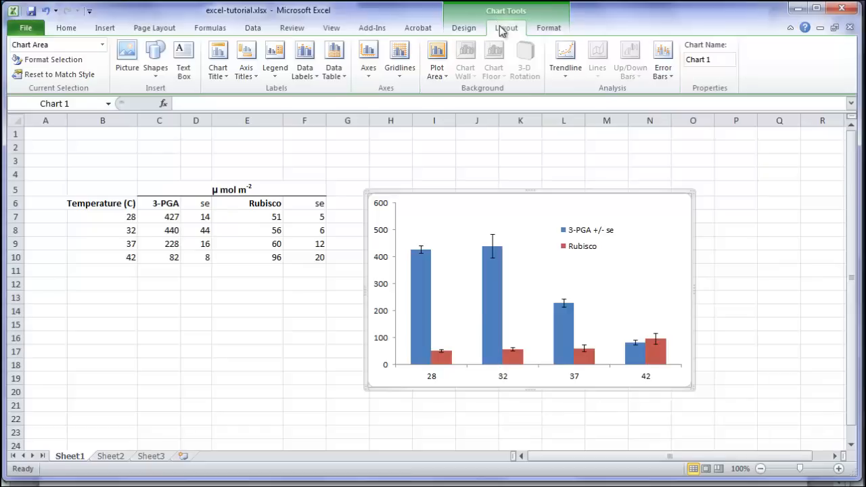
Add a horizontal axis title below the axis and enter Temperature as its text
click(254, 75)
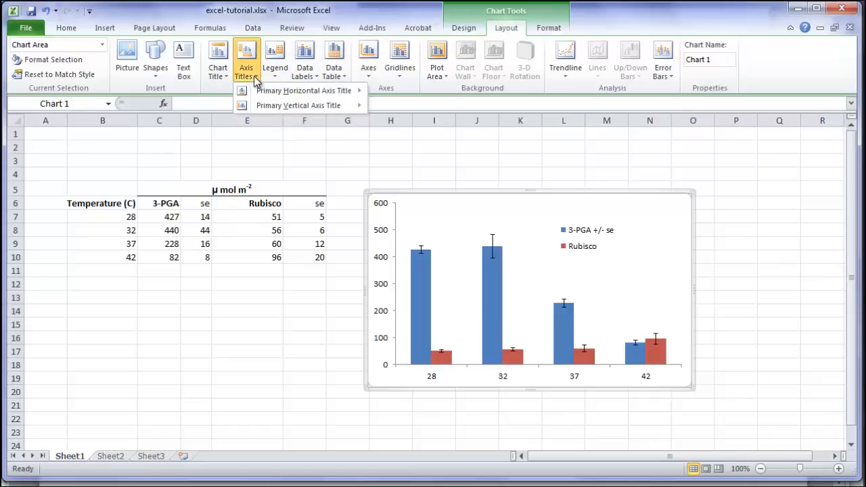
mouse_move(262, 95)
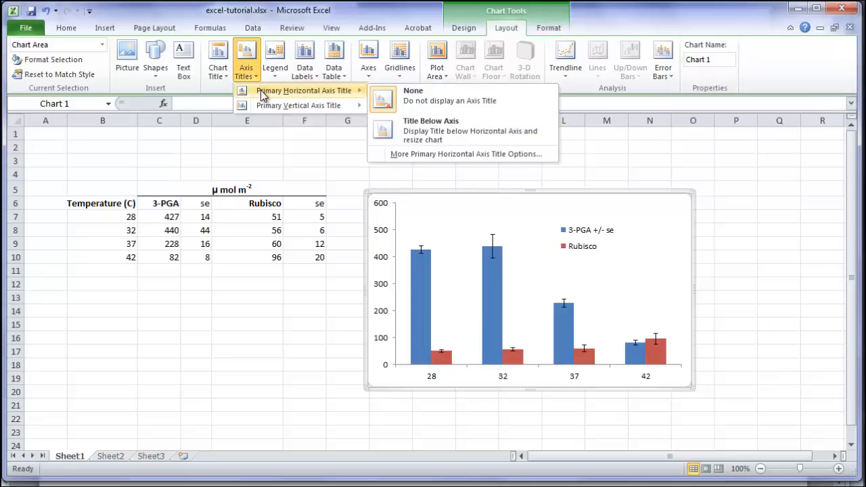
click(430, 132)
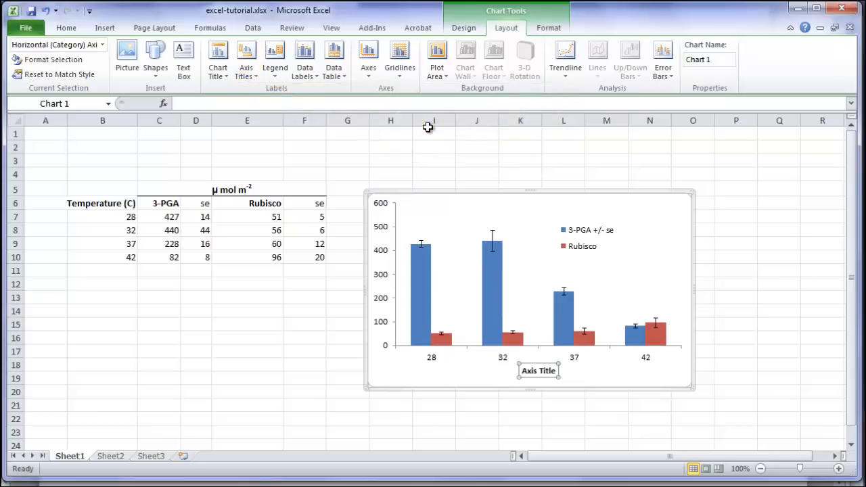
click(187, 103)
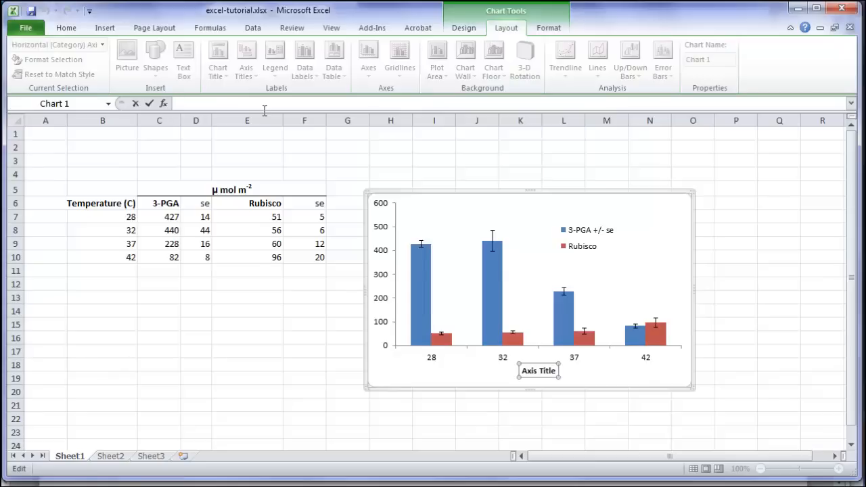
text(Temperature)
click(496, 16)
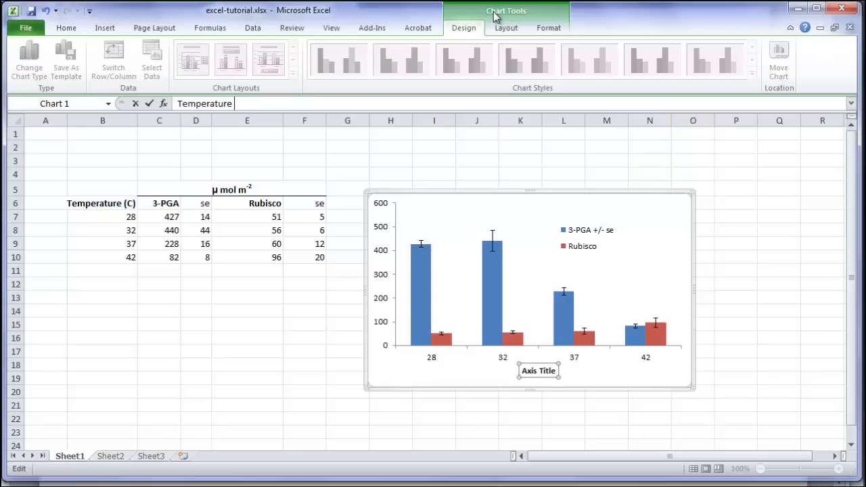
Insert a degree symbol after Temperature in the horizontal axis title and add C, making it Temperature °C
click(107, 30)
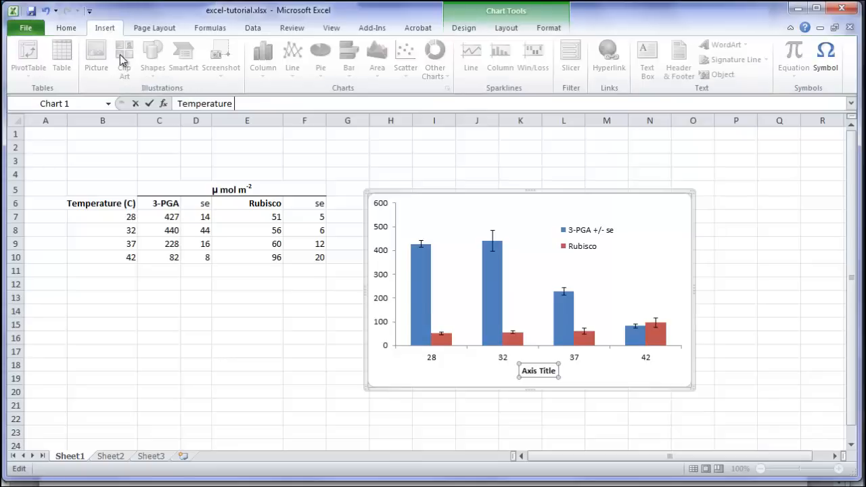
click(827, 57)
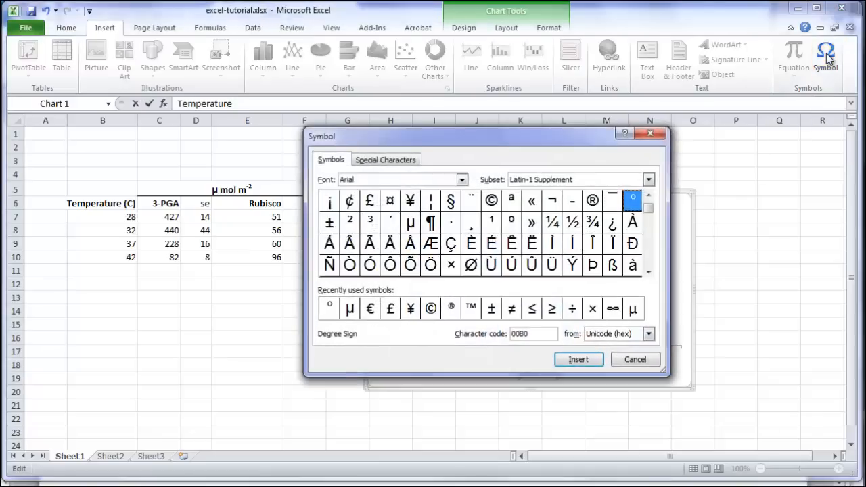
click(462, 180)
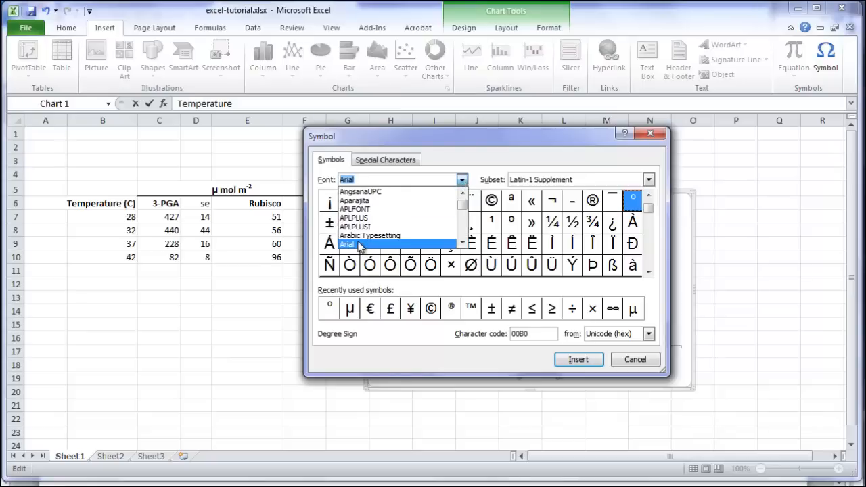
click(360, 245)
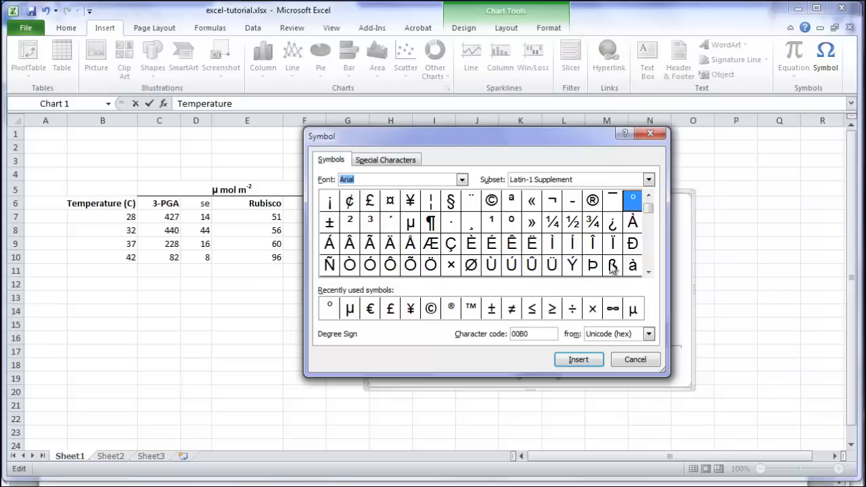
click(648, 179)
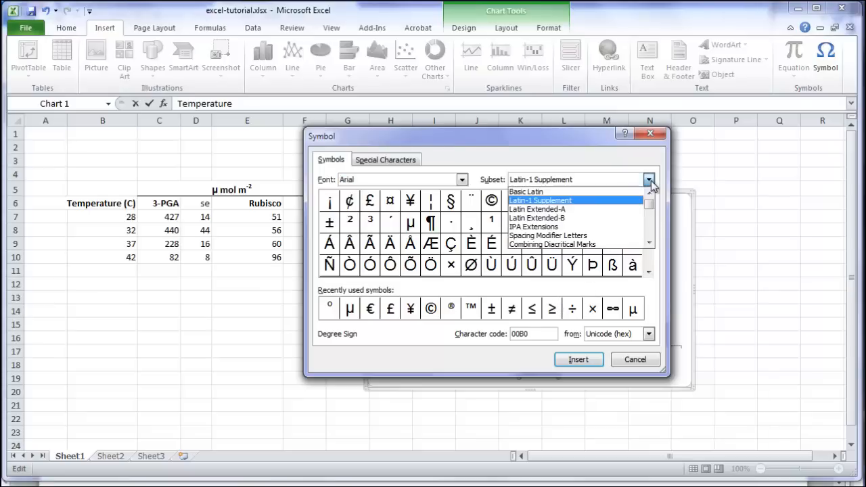
click(604, 200)
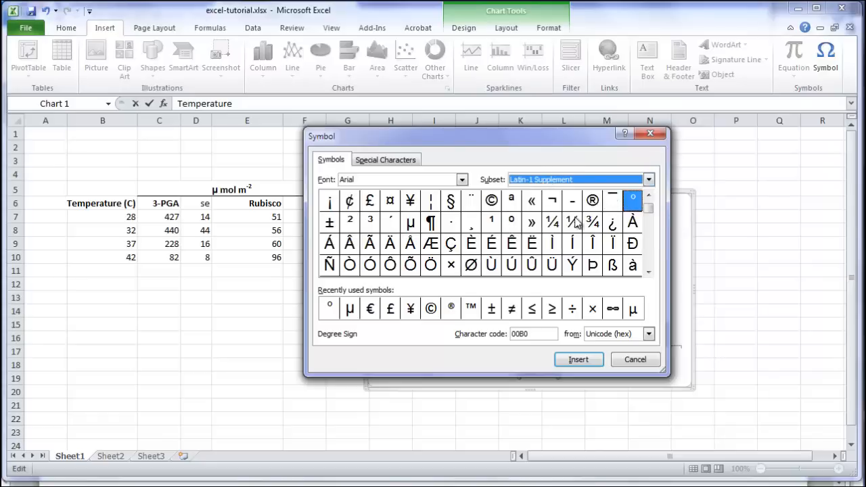
click(634, 199)
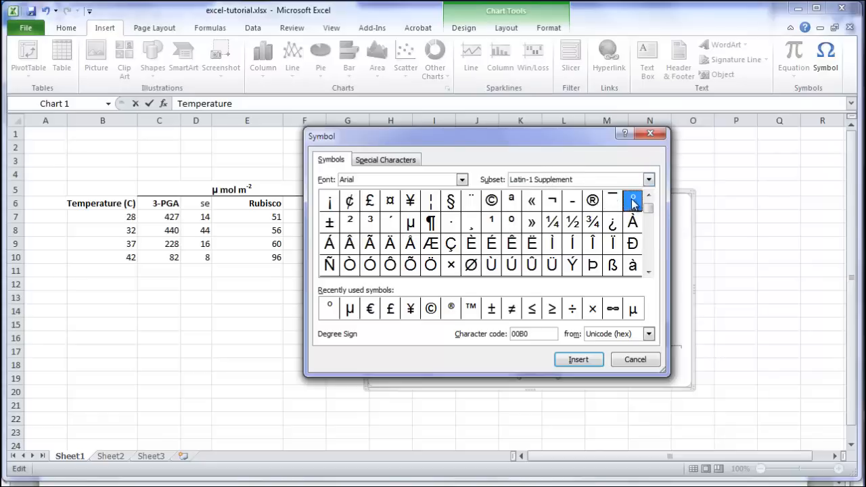
click(579, 361)
click(630, 358)
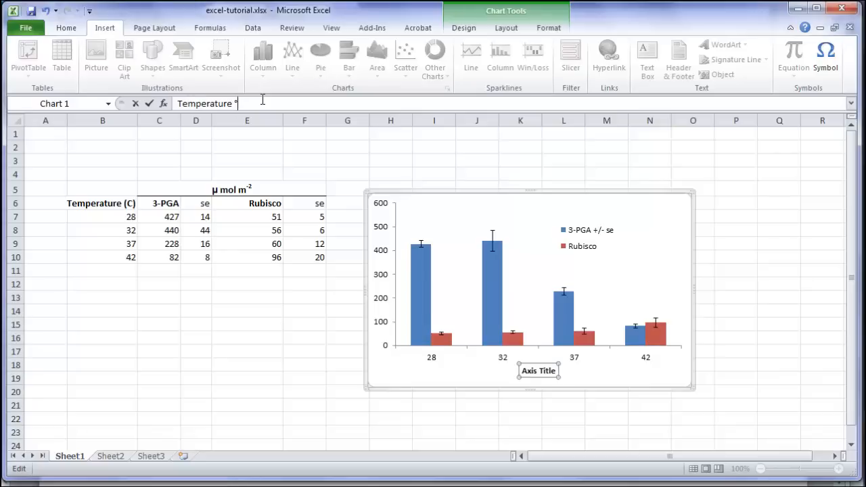
text(C)
key(Return)
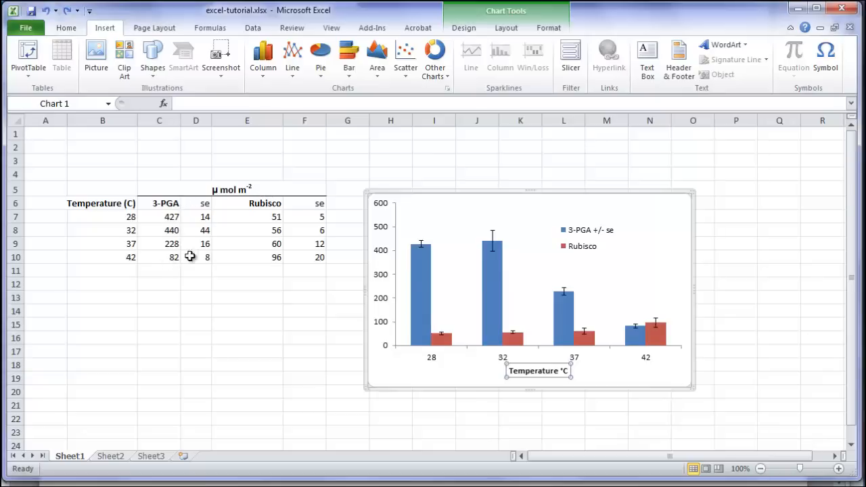
key(Escape)
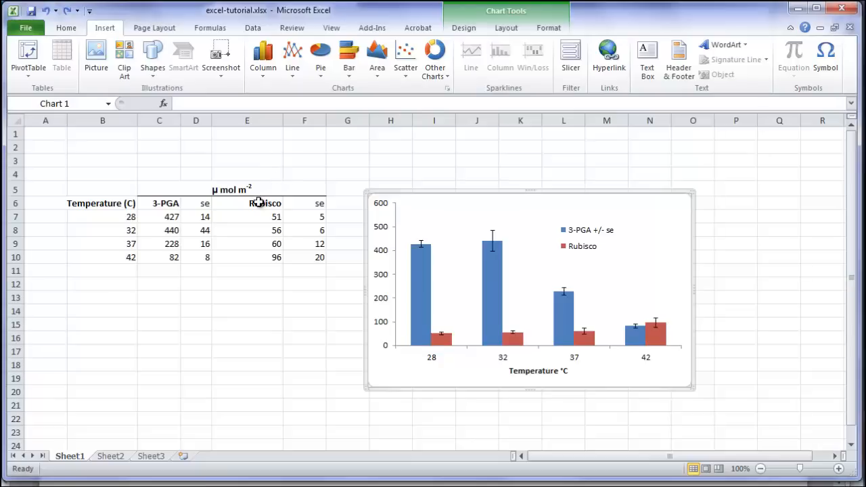
Add a primary vertical axis title displayed as a horizontal title
click(506, 29)
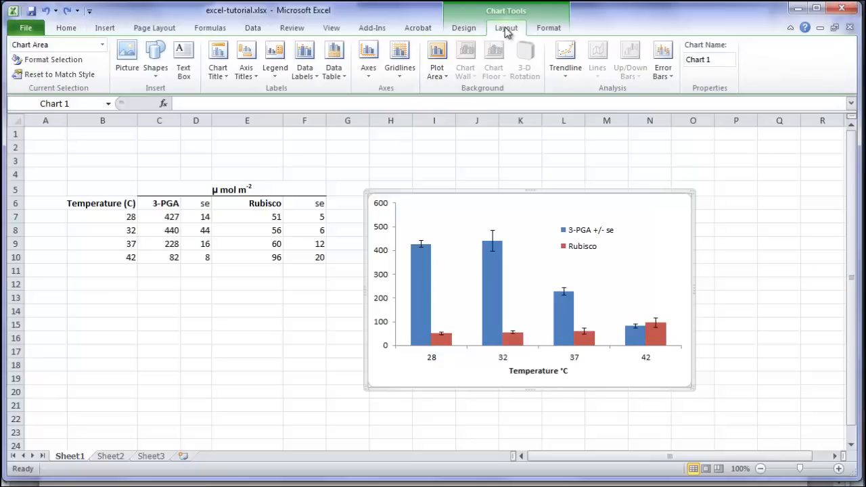
click(254, 78)
mouse_move(268, 109)
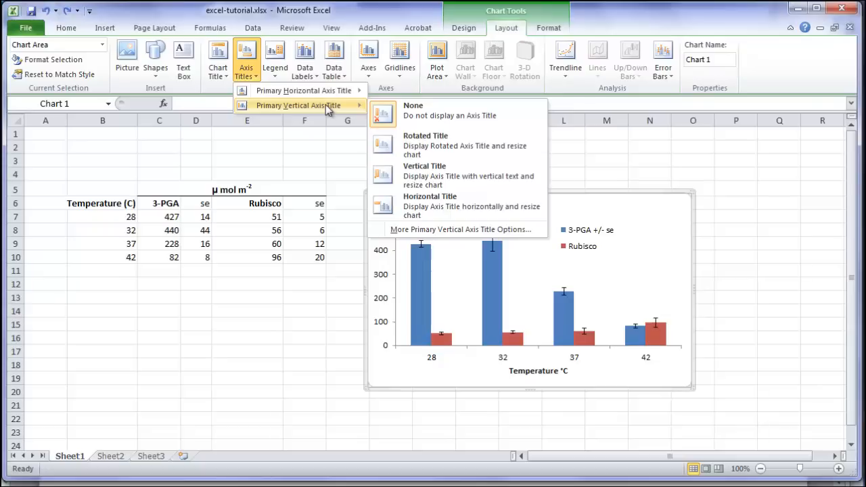
click(425, 204)
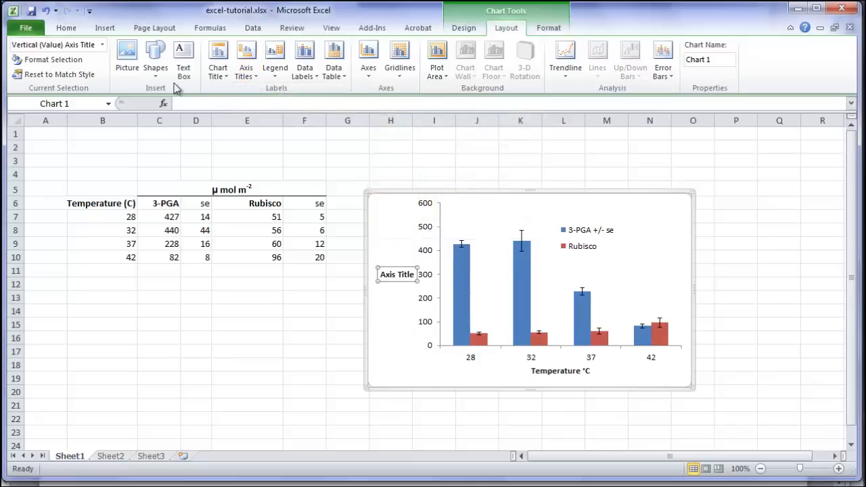
Enter µ mol m-2 as the vertical axis title text, inserting µ as a symbol
click(181, 103)
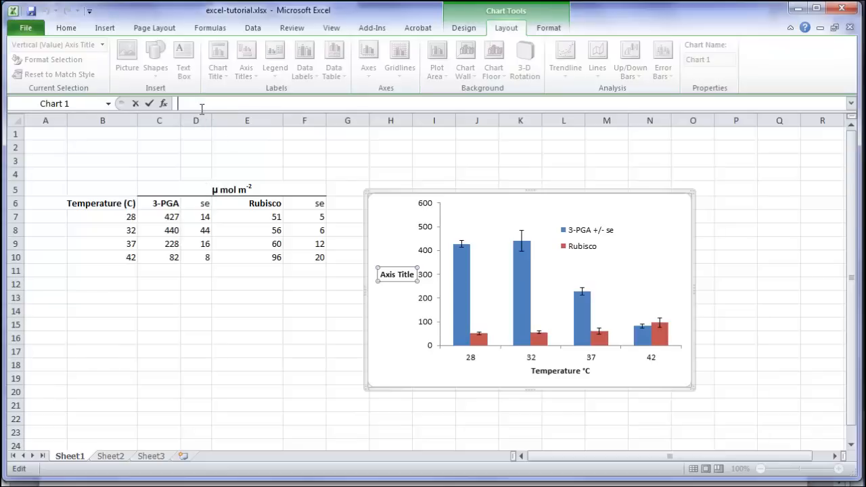
click(103, 29)
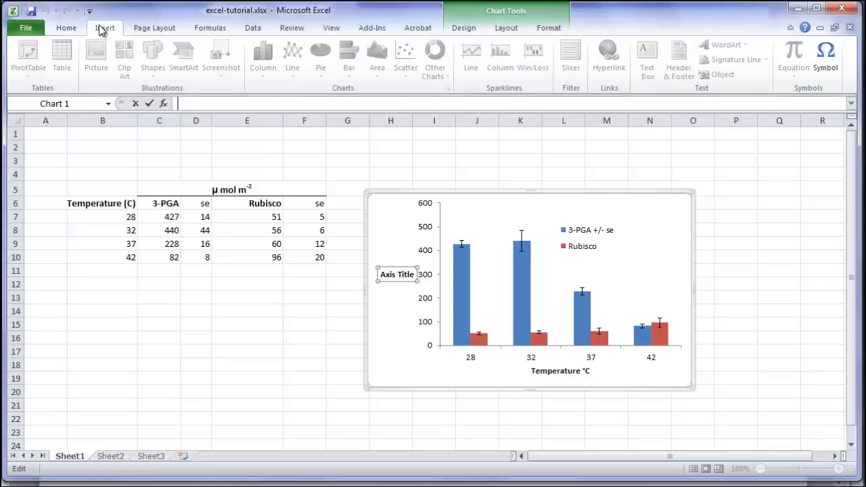
click(825, 54)
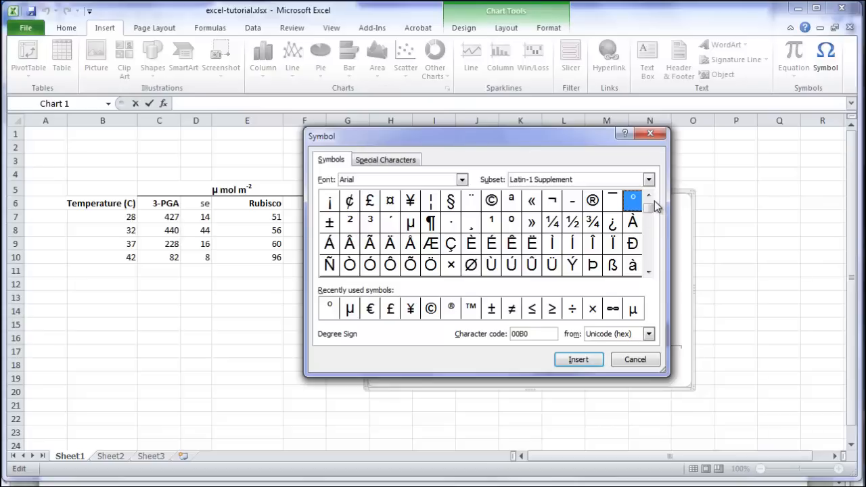
click(351, 313)
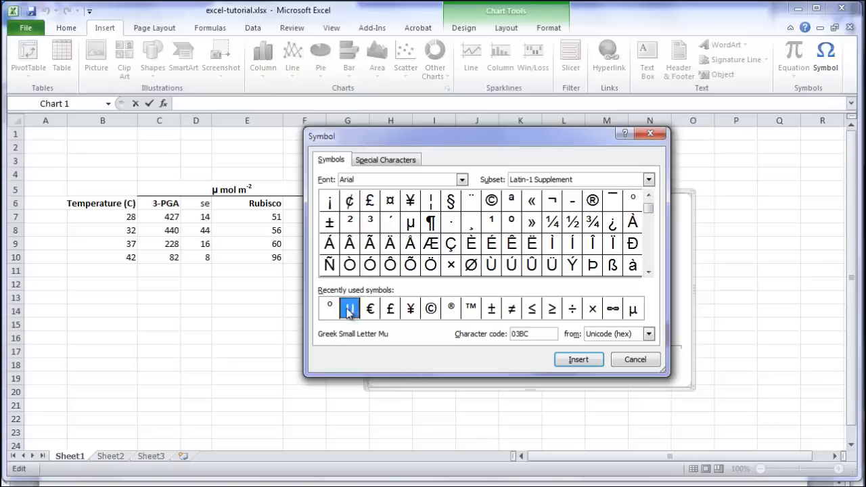
click(583, 362)
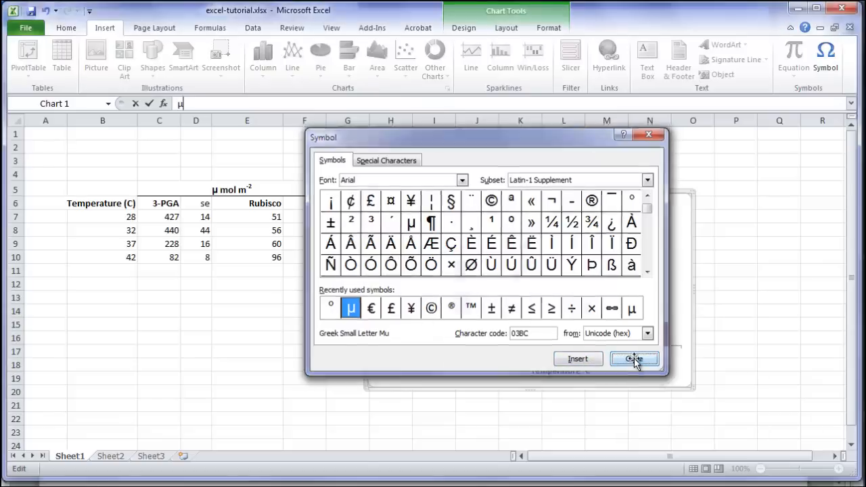
click(628, 361)
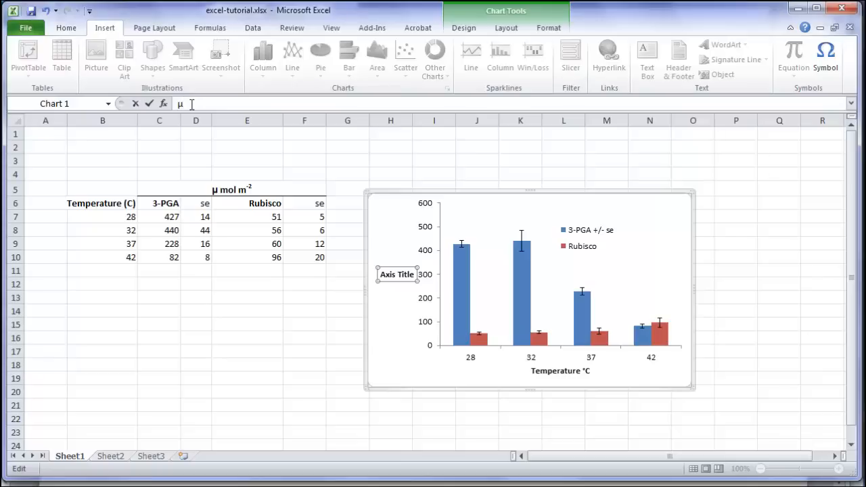
text(mol m-2)
key(Return)
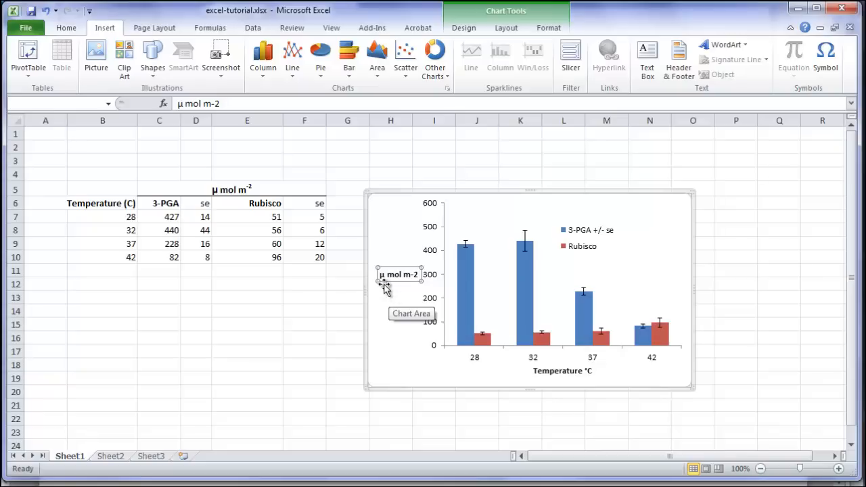
Format the -2 in the vertical axis title as superscript
click(404, 274)
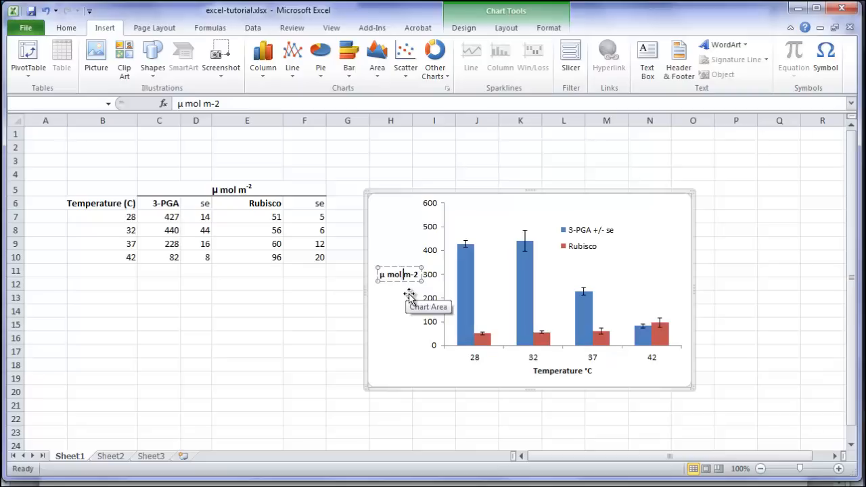
key(Right)
key(shift+End)
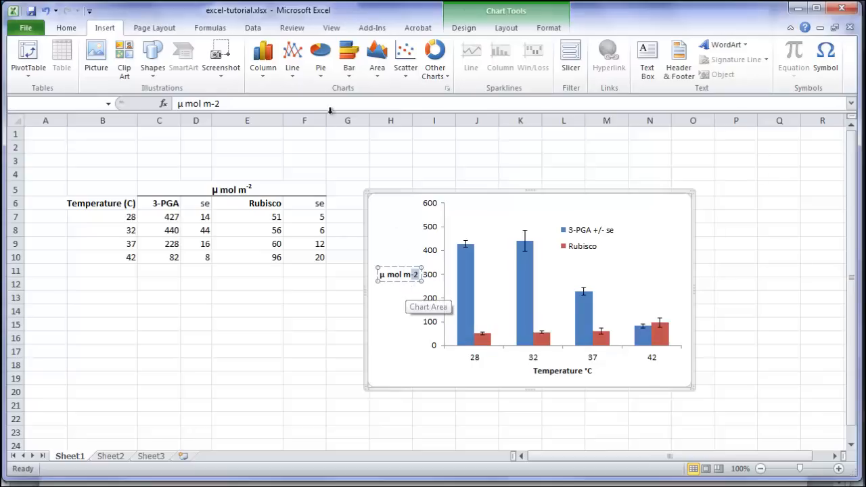
click(67, 28)
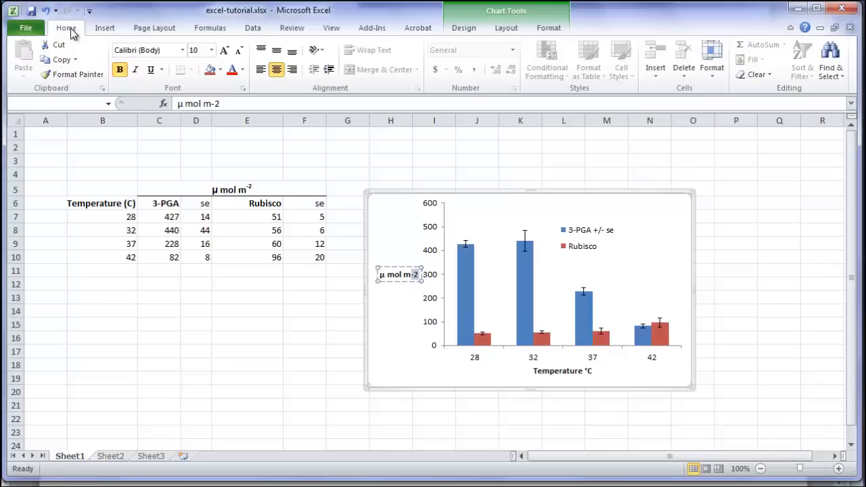
click(244, 89)
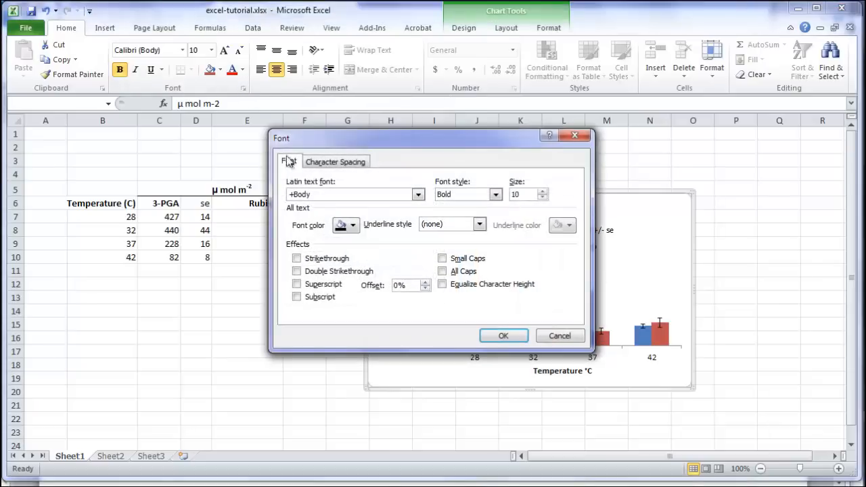
click(296, 285)
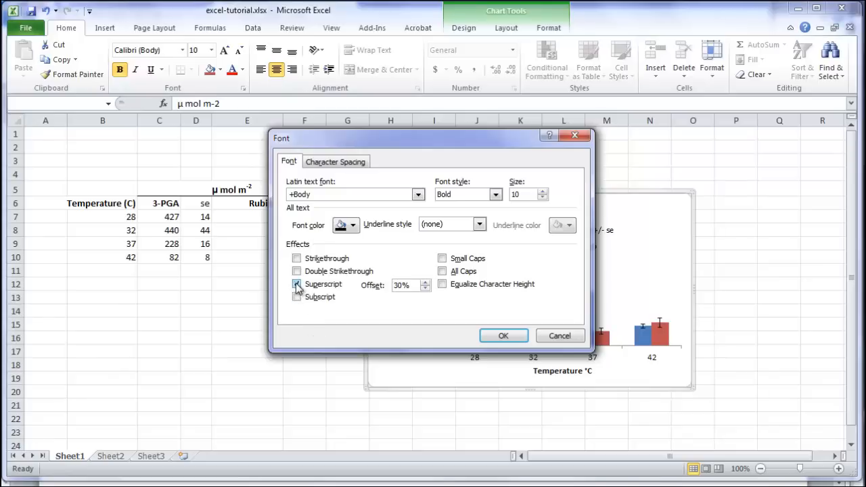
click(504, 336)
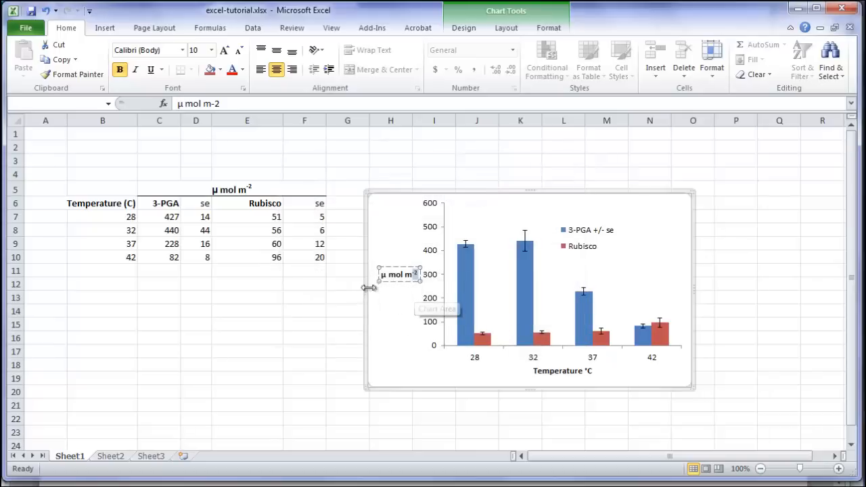
click(345, 282)
click(463, 198)
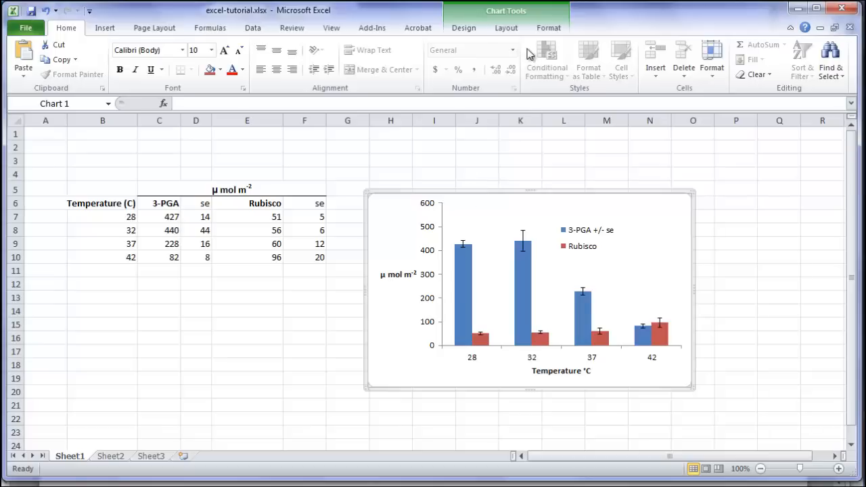
Switch the vertical axis title to a rotated title and deselect the chart
click(507, 28)
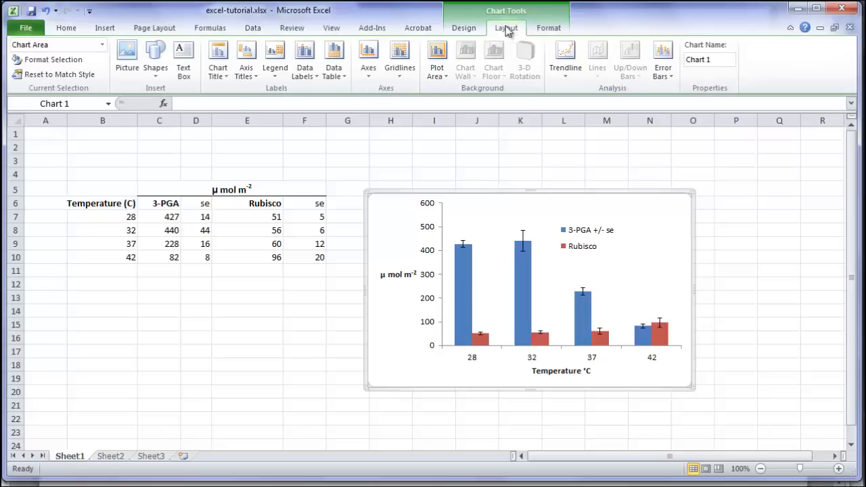
click(256, 76)
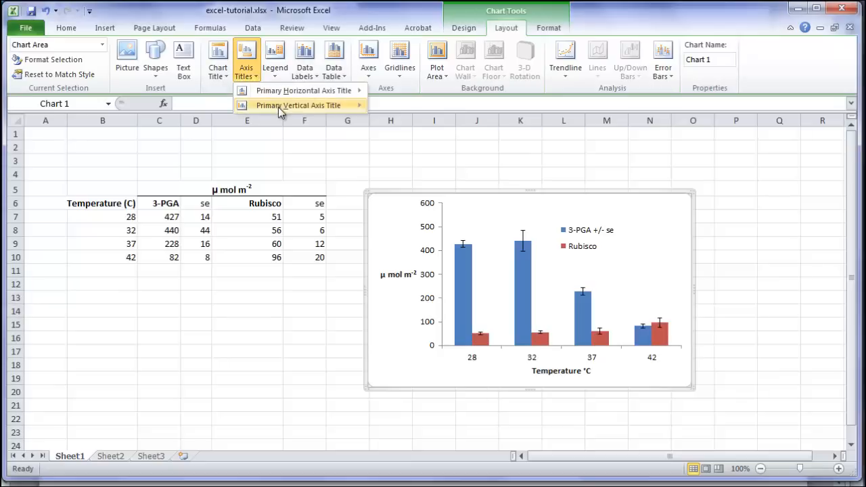
mouse_move(279, 106)
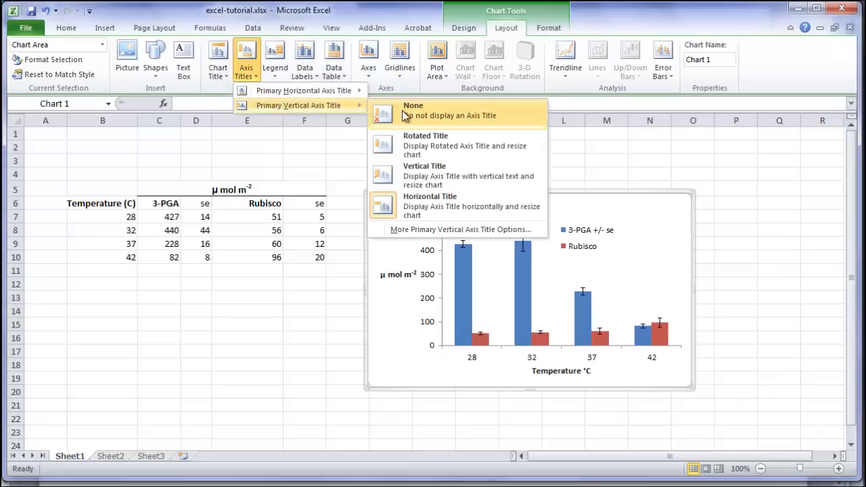
click(425, 142)
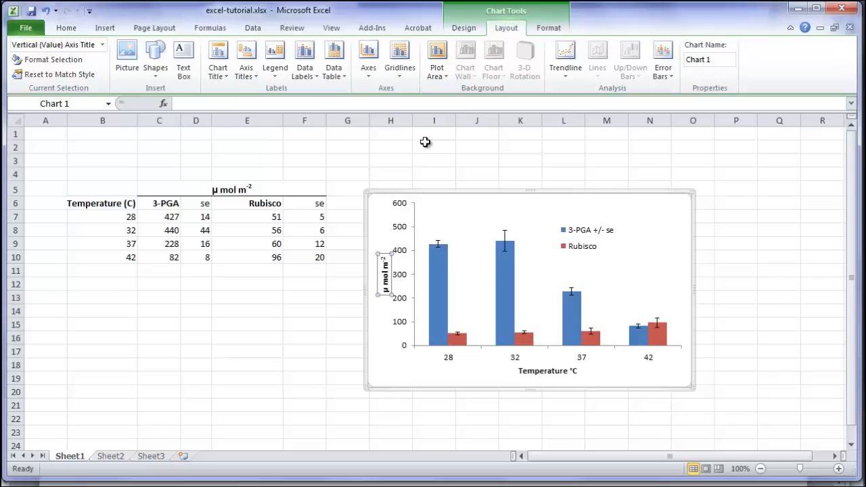
click(448, 193)
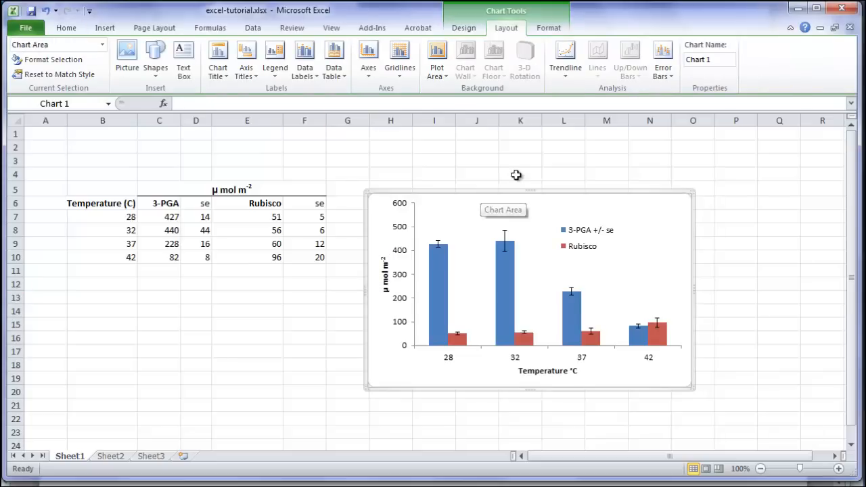
click(385, 284)
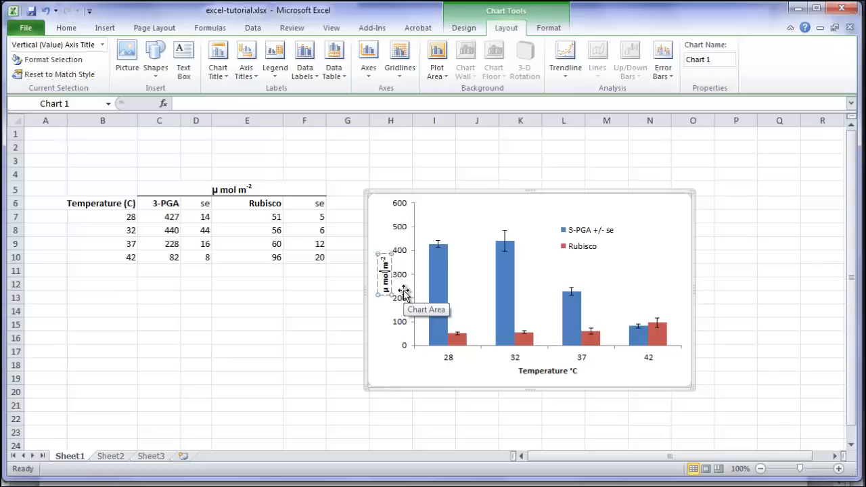
key(shift+Right)
key(shift+Left)
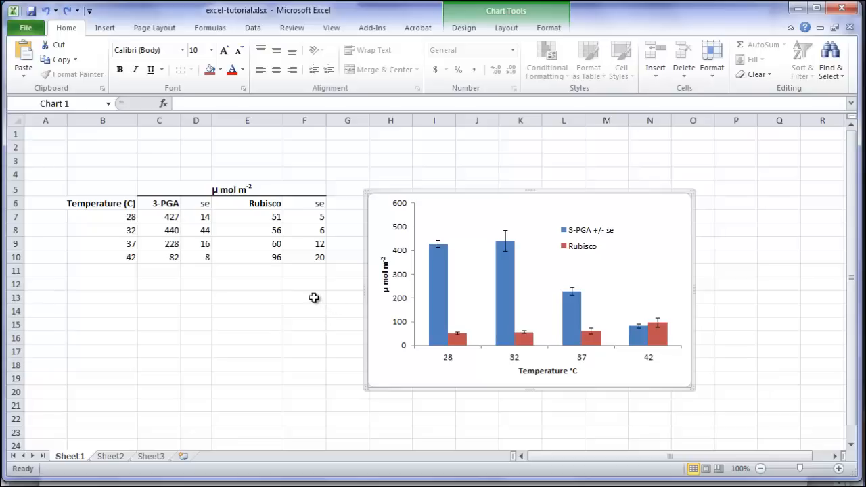
click(314, 297)
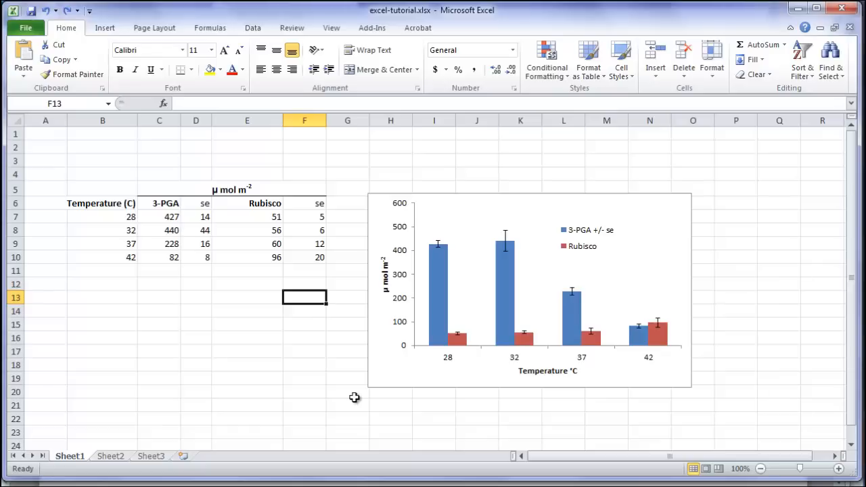
Remove the border line from the chart area, then deselect the chart
click(387, 194)
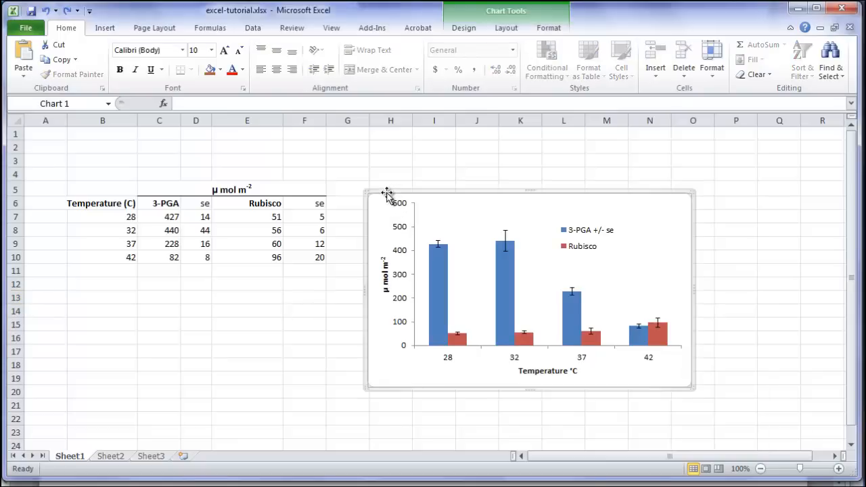
right_click(388, 196)
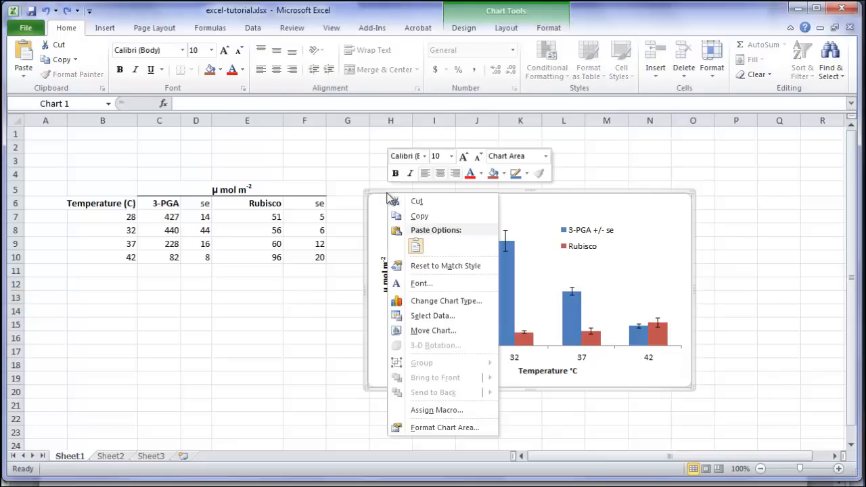
click(425, 430)
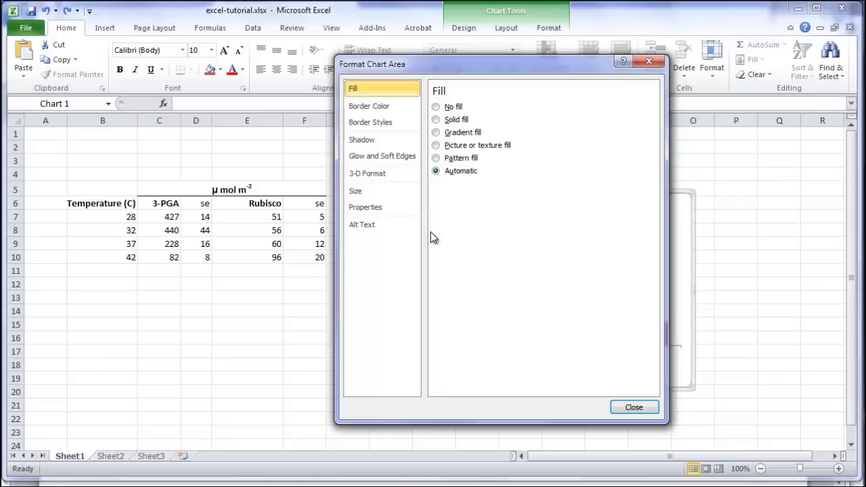
click(365, 109)
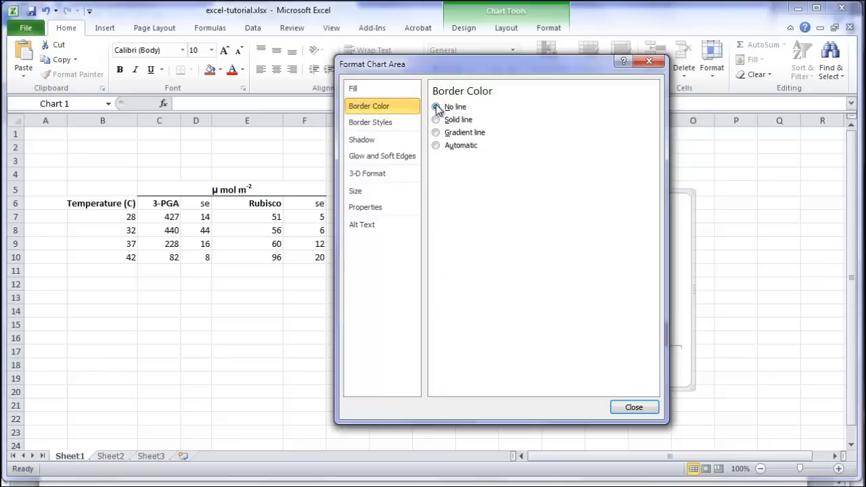
click(436, 107)
click(624, 408)
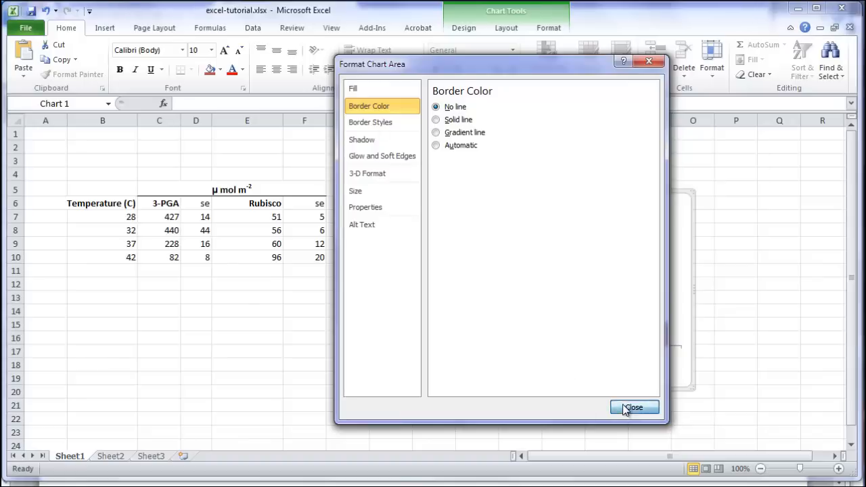
click(316, 300)
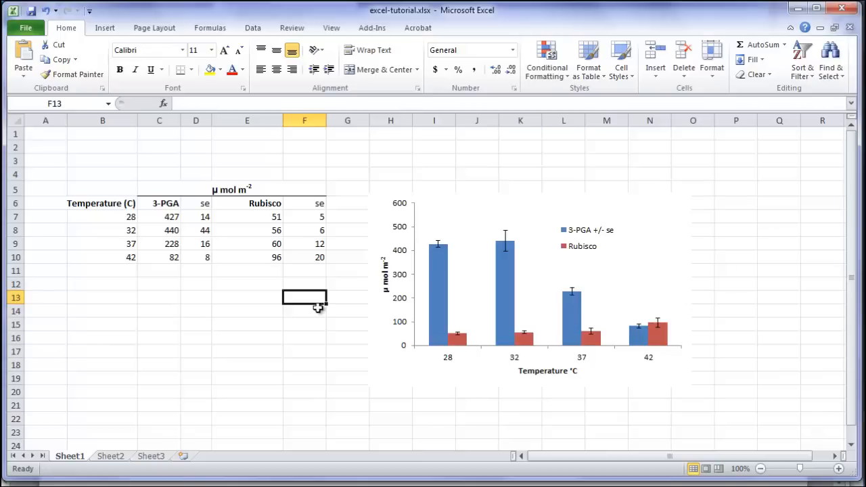
Copy the chart and paste it into the blank Word document
click(544, 295)
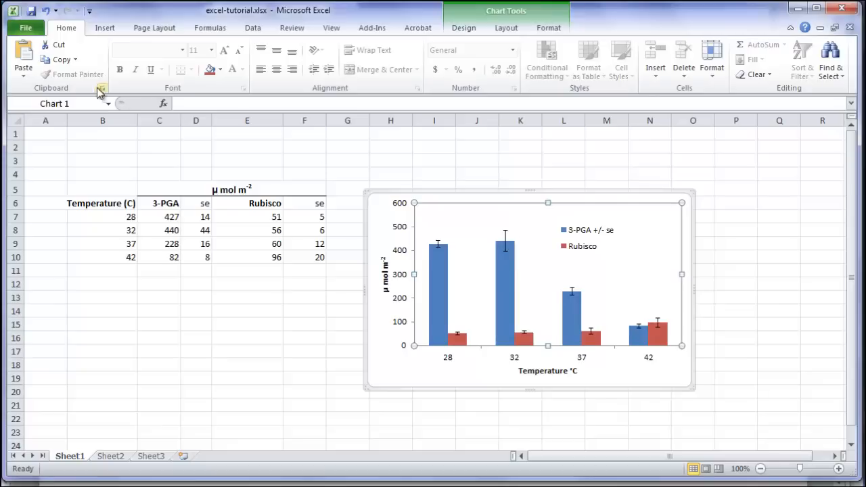
click(49, 62)
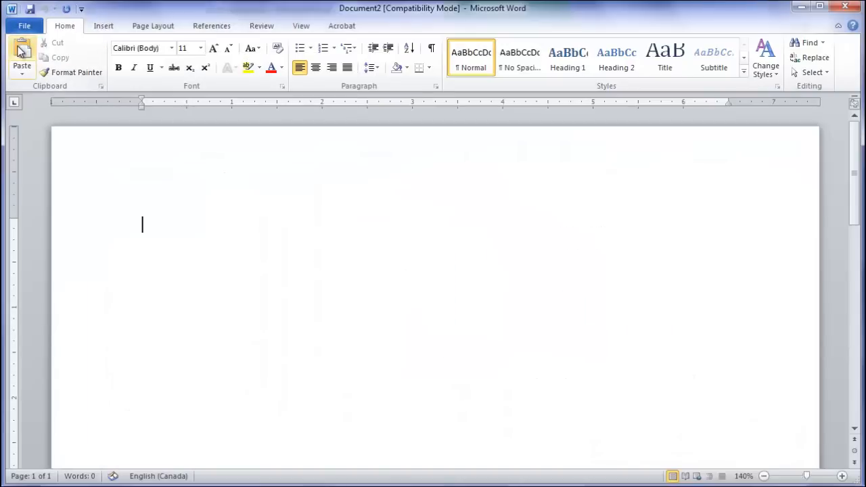
click(22, 50)
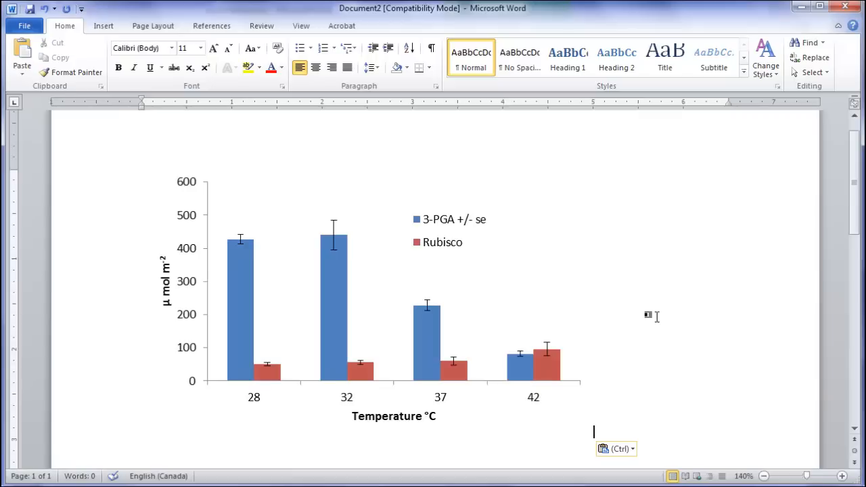
click(337, 433)
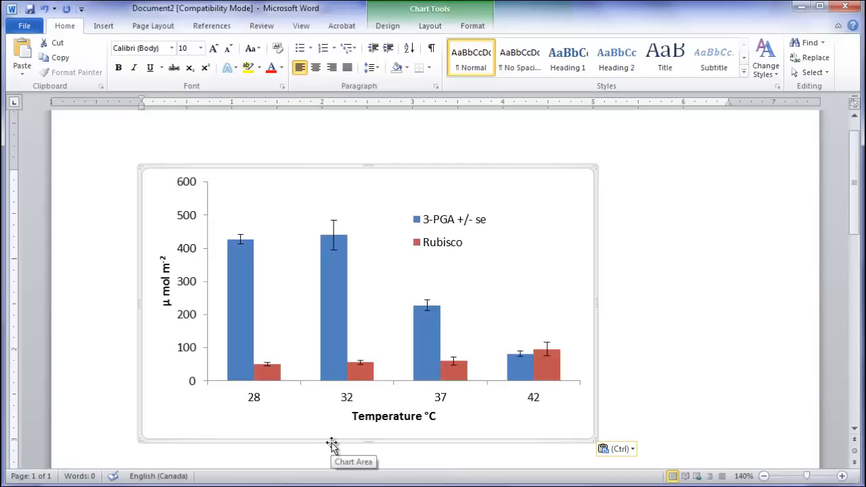
right_click(332, 445)
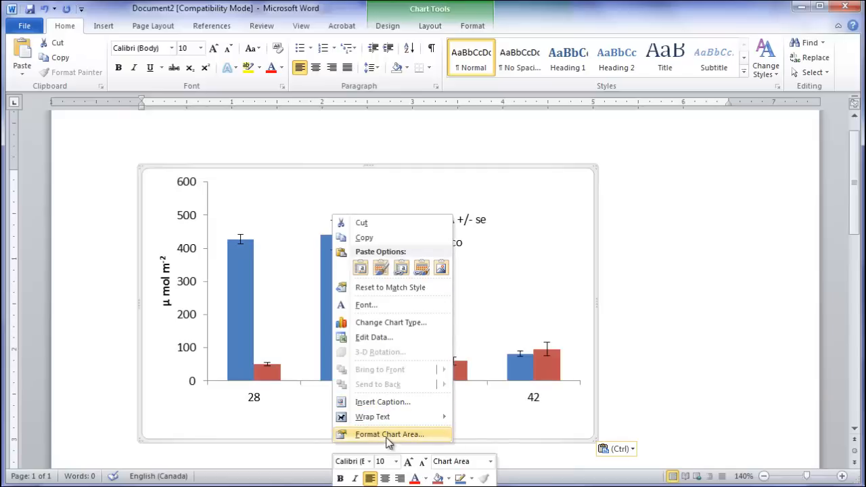
mouse_move(386, 424)
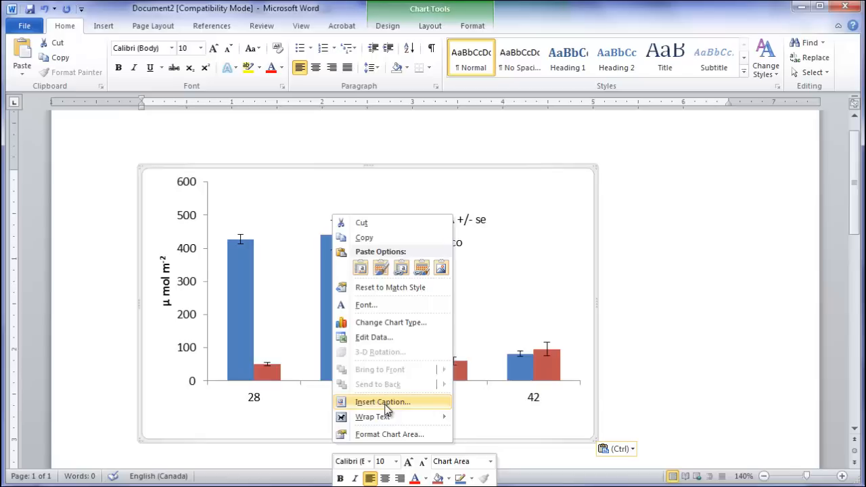
click(654, 364)
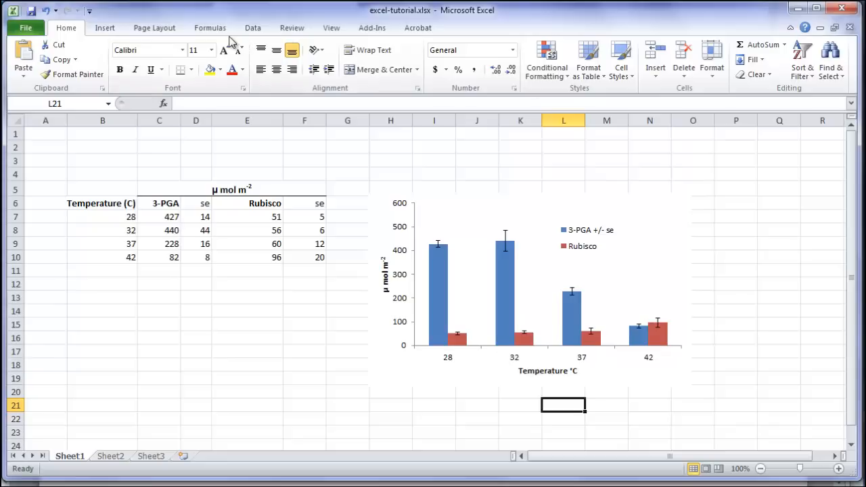
Back in Excel, change the chart type to X Y Scatter with straight lines and markers
click(467, 265)
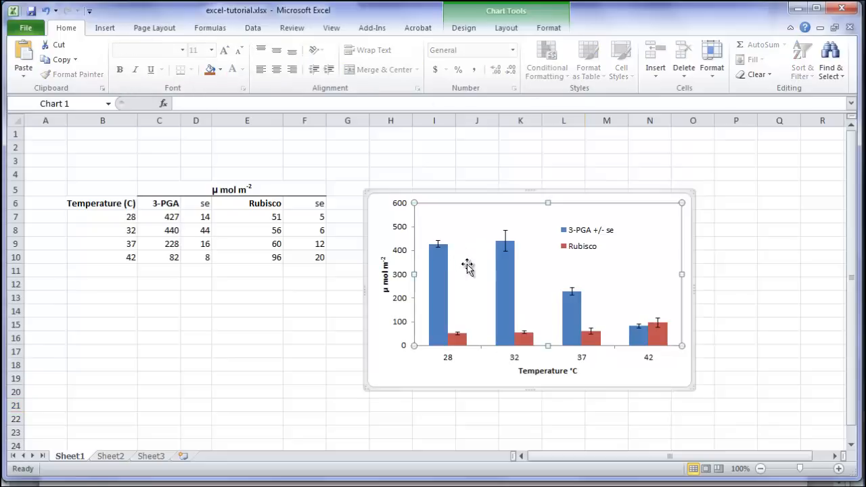
click(458, 193)
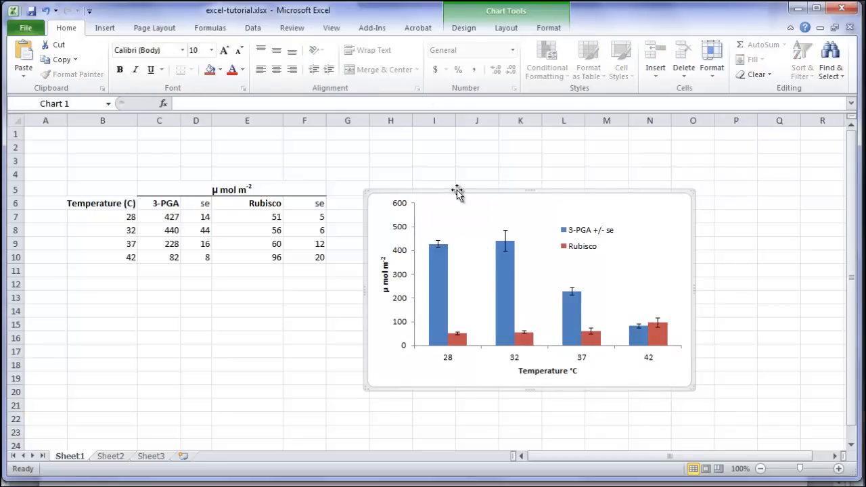
click(460, 29)
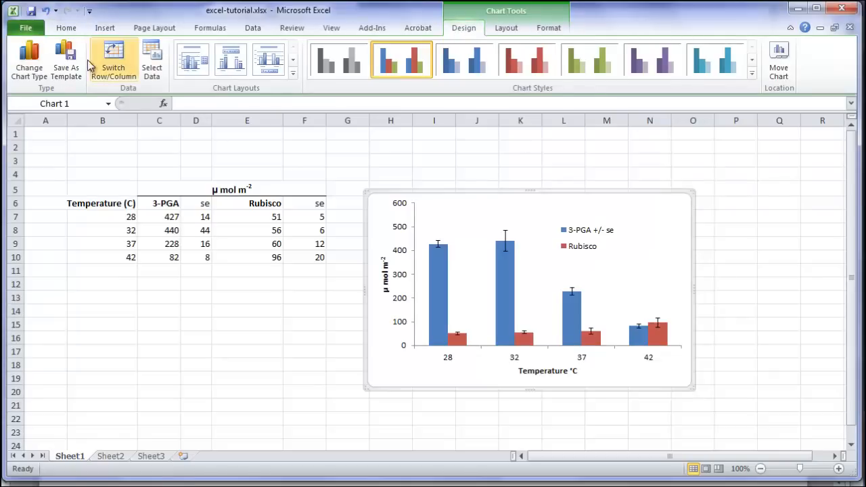
click(29, 68)
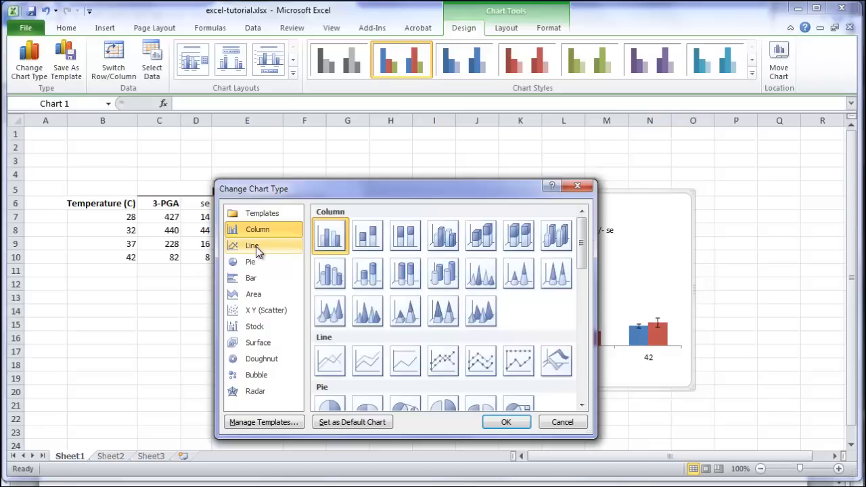
click(259, 313)
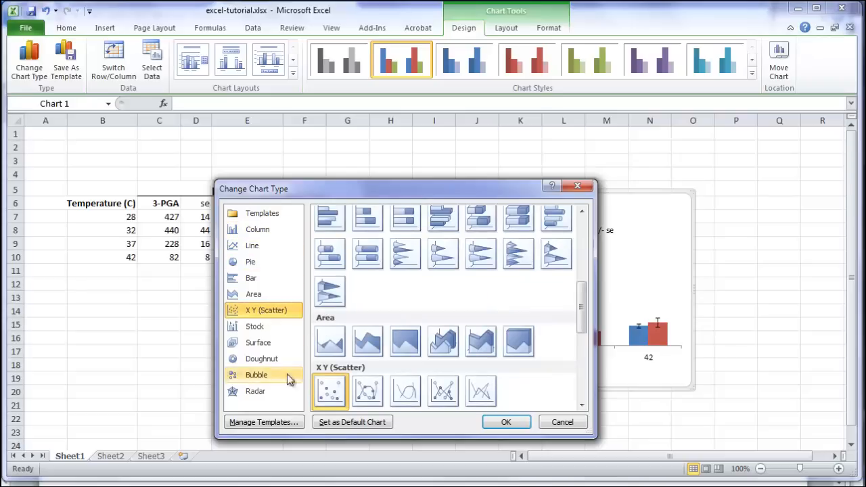
click(444, 396)
click(504, 421)
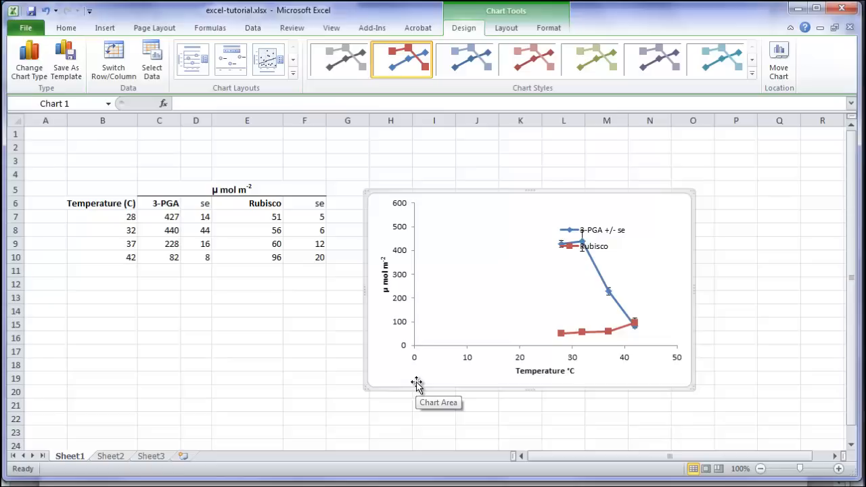
Open the horizontal axis options and fix the axis minimum at 26
click(506, 29)
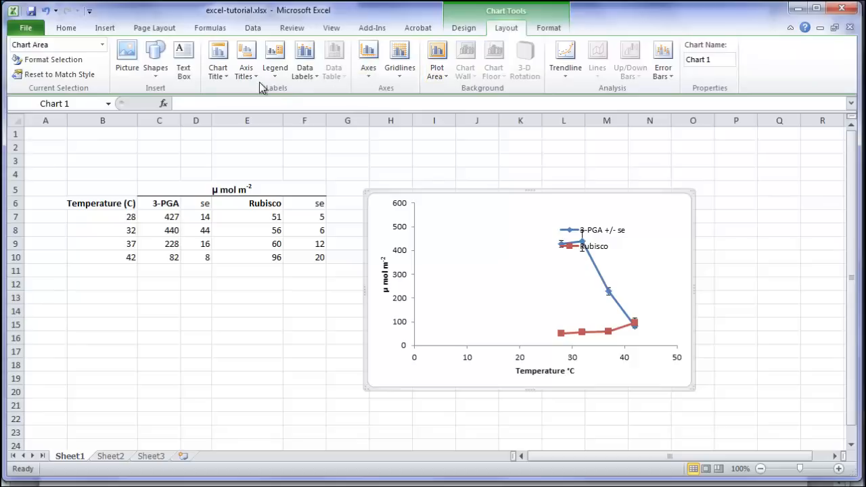
click(369, 75)
mouse_move(378, 97)
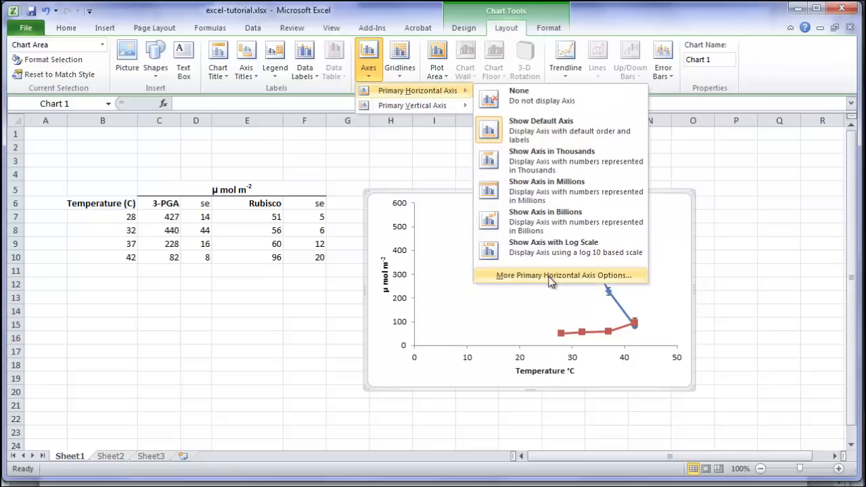
click(551, 275)
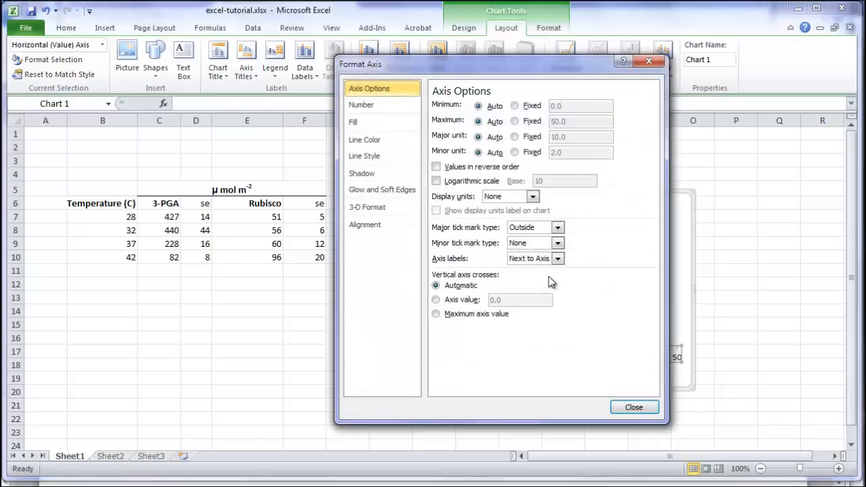
drag(534, 72, 322, 52)
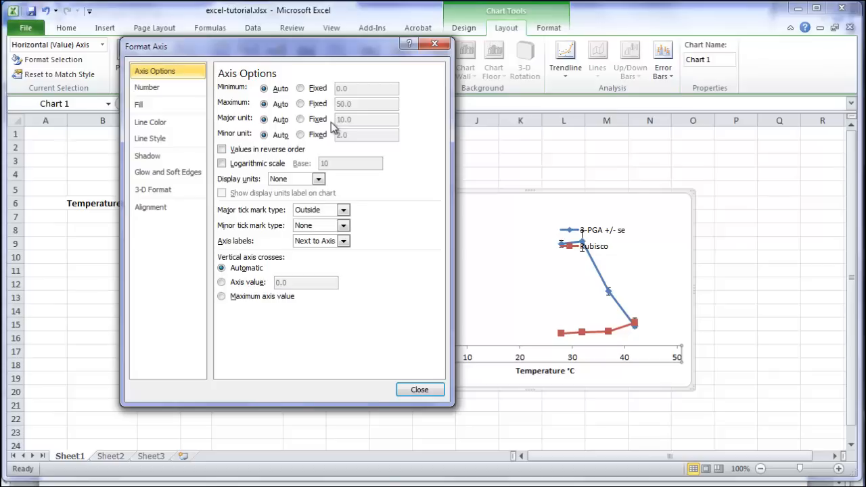
click(301, 89)
click(343, 89)
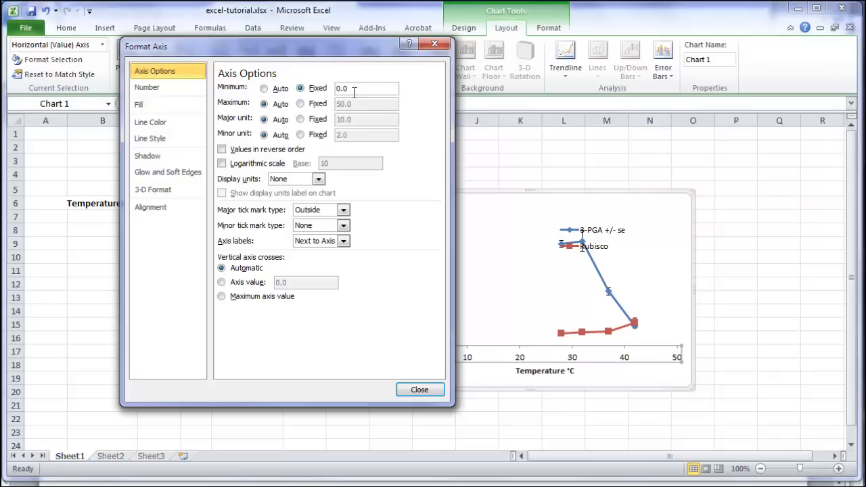
double_click(343, 89)
text(26)
Fix the horizontal axis maximum at 44 and the major unit at 2
click(301, 103)
double_click(356, 104)
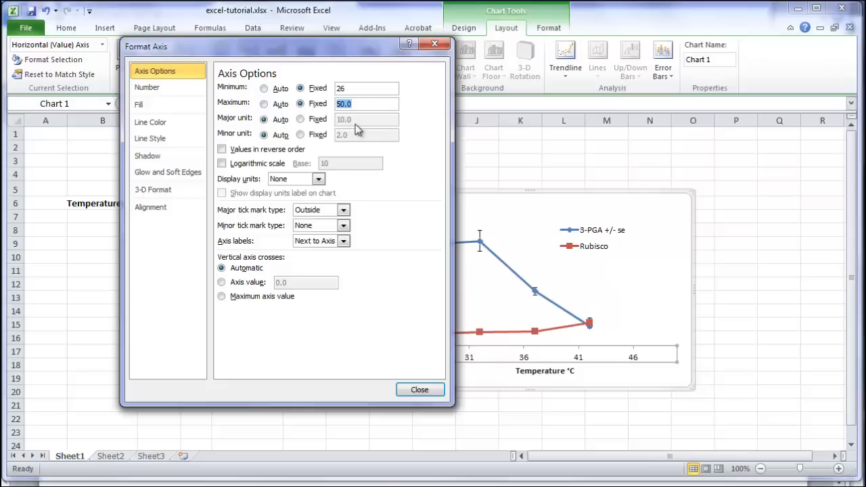
text(44)
click(301, 120)
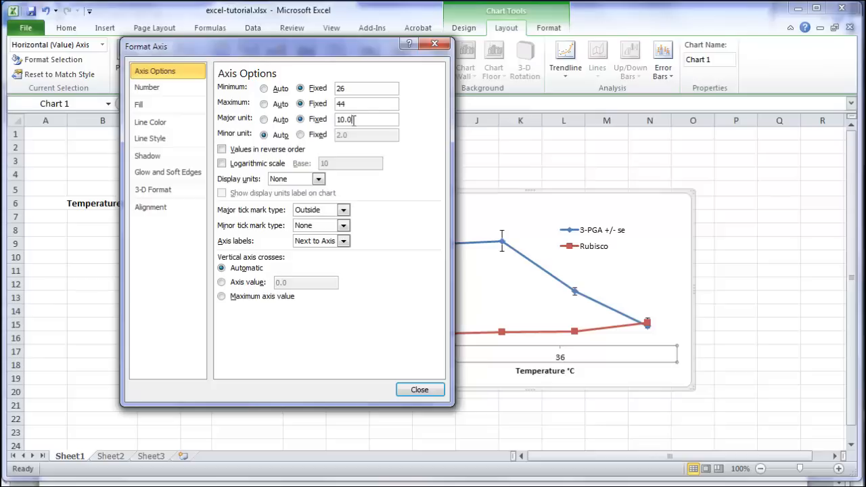
drag(357, 120, 336, 120)
text(2)
Fix the horizontal axis minor unit at 1 and set minor tick marks to Outside
click(300, 134)
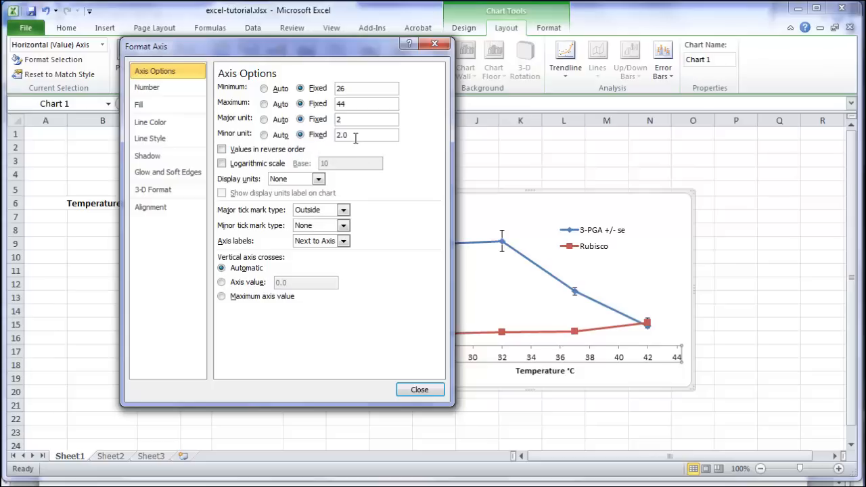
drag(356, 135, 337, 136)
text(1)
click(344, 227)
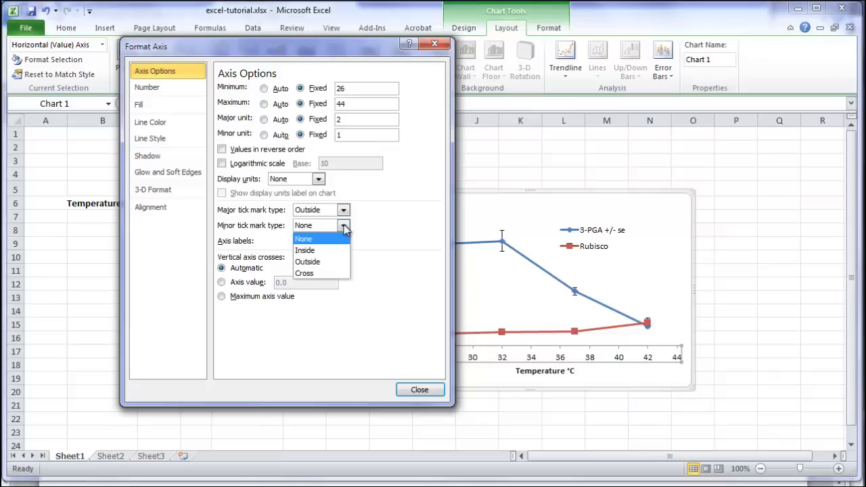
click(322, 264)
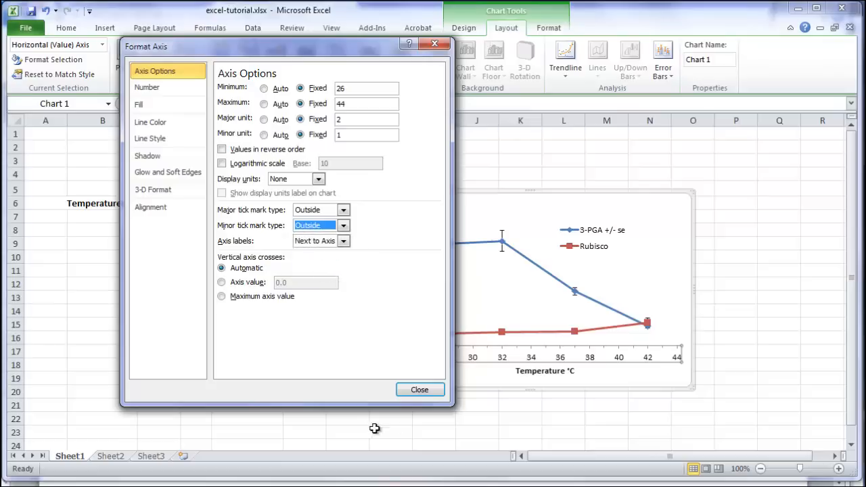
click(421, 392)
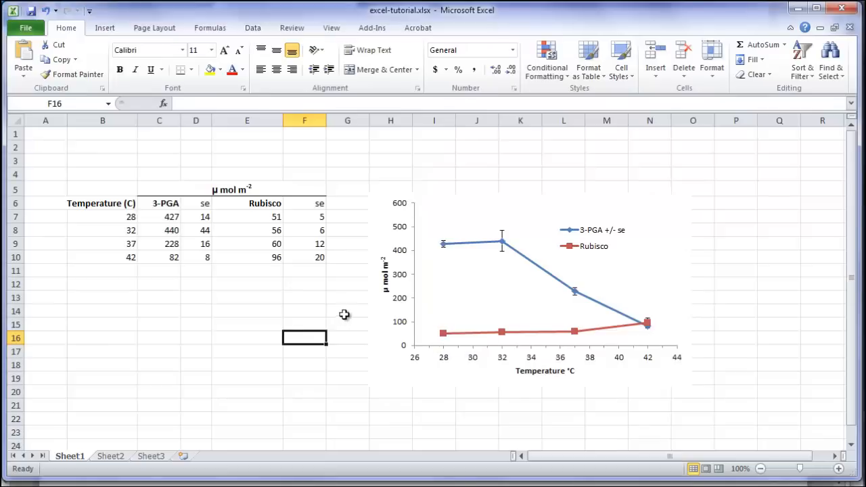